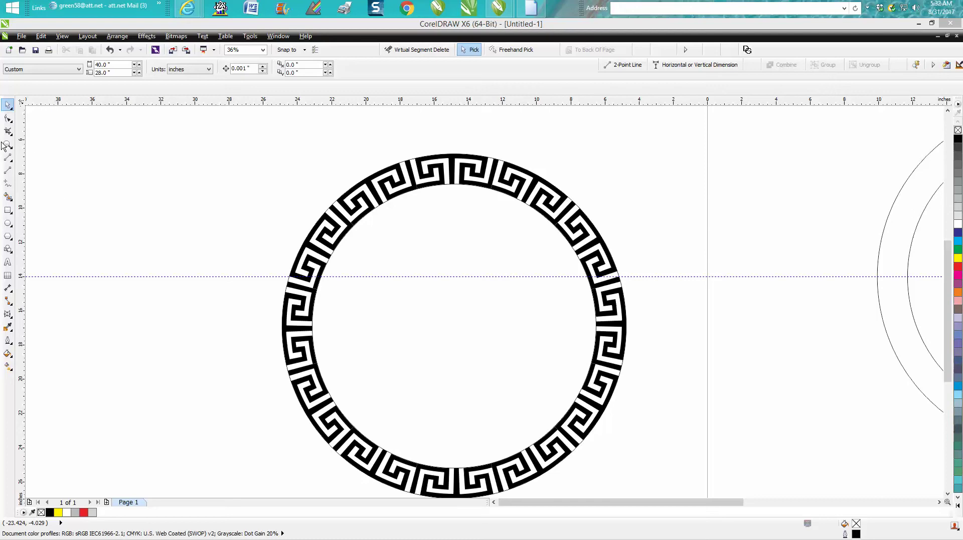
Step: Zoom out, then zoom onto the Greek key tiles, yellow rectangle and double circle at the page's upper right
left_click(7, 145)
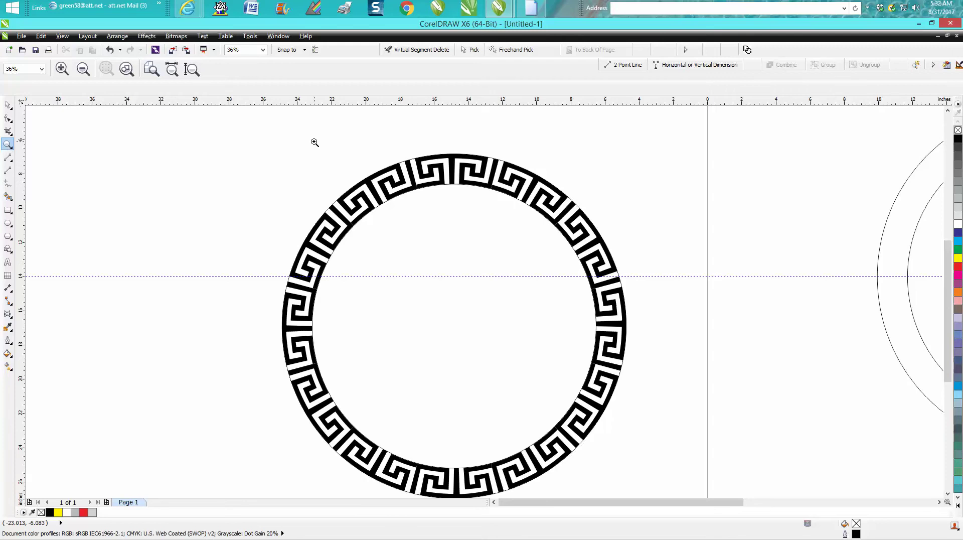
scroll(349, 151, "down", 1)
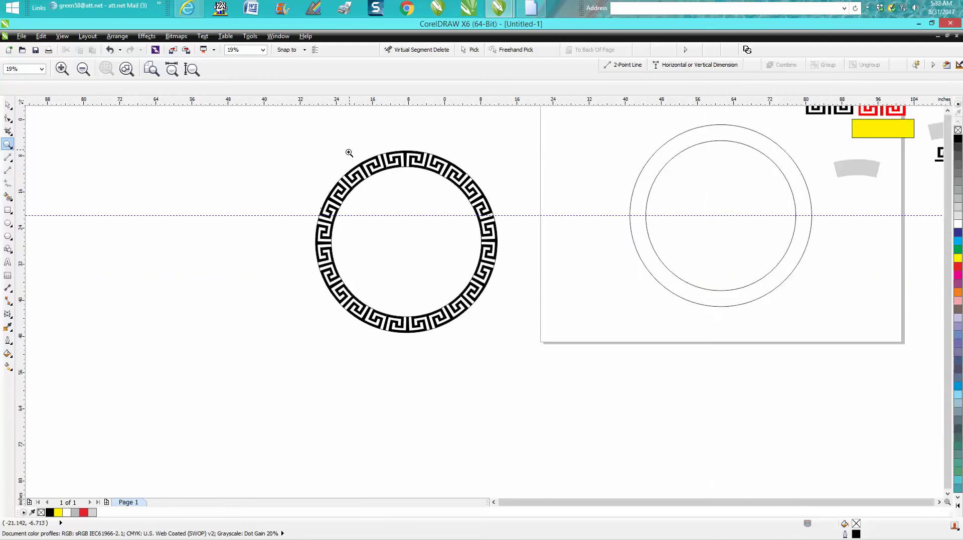
scroll(348, 152, "down", 1)
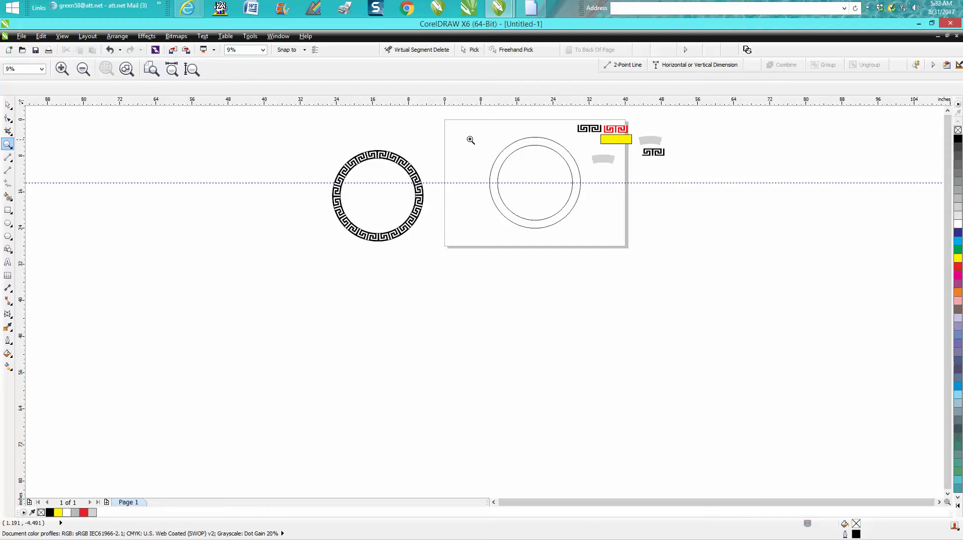
left_click_drag(493, 120, 708, 249)
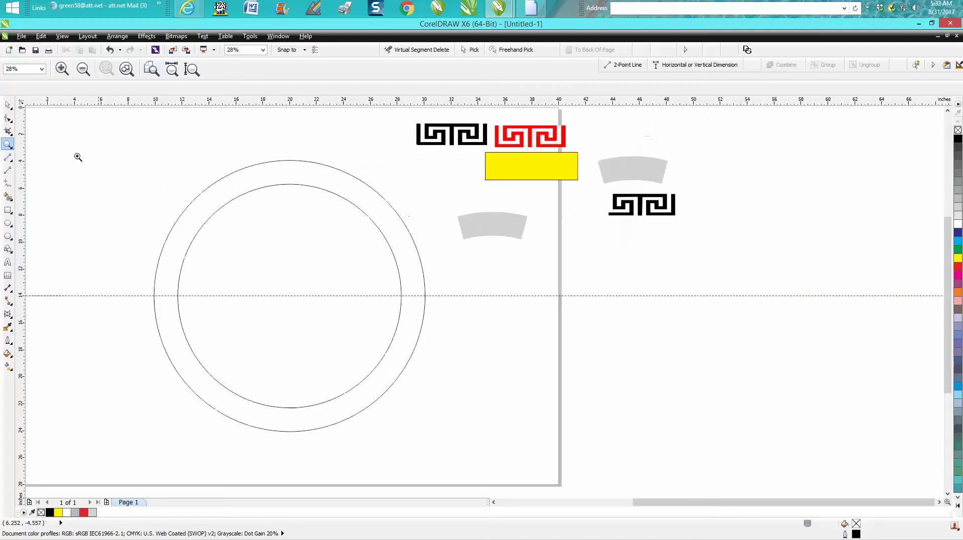
left_click(8, 105)
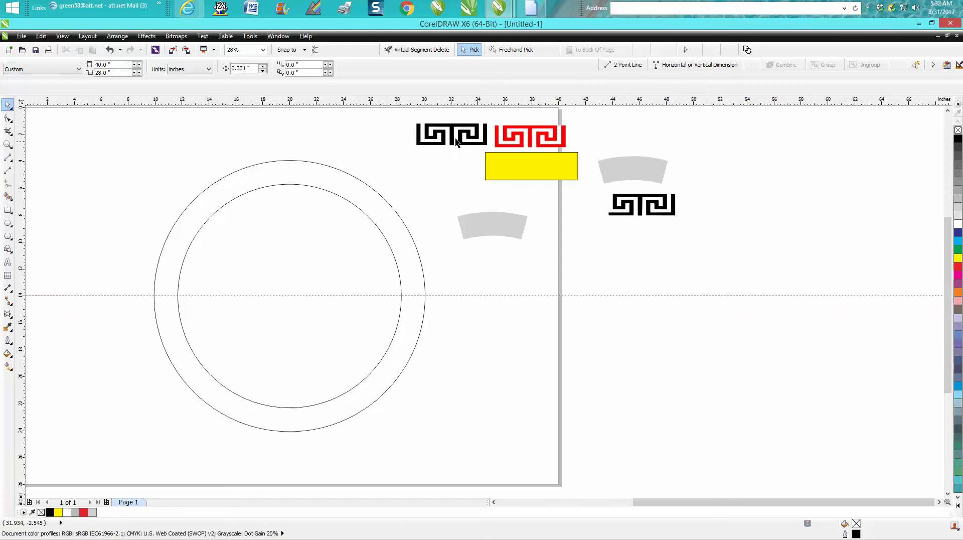
left_click(522, 142)
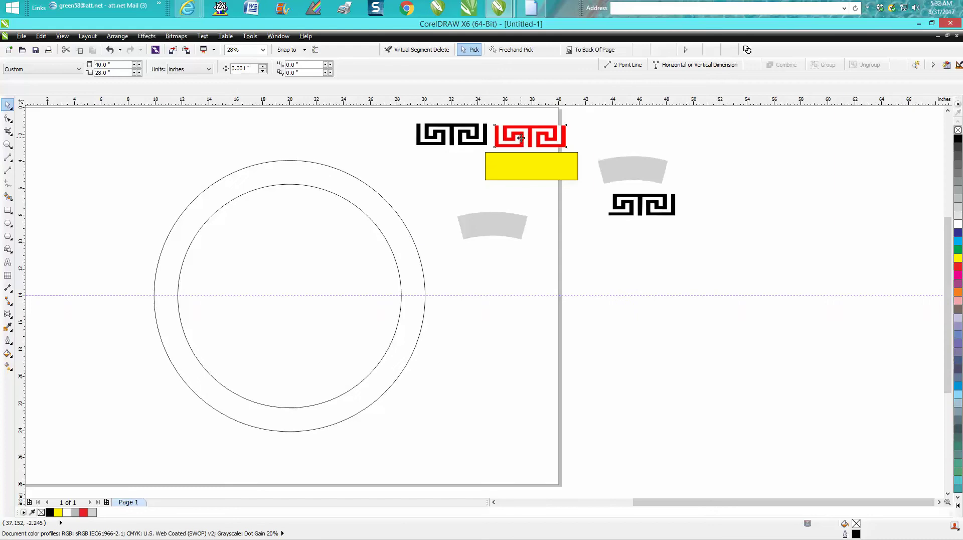
left_click(7, 145)
left_click_drag(481, 123, 637, 207)
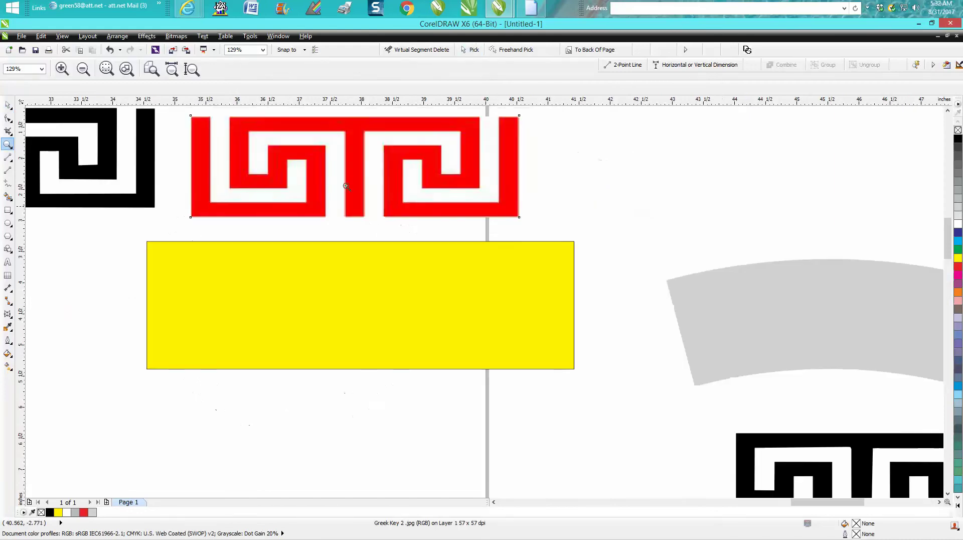
left_click(7, 104)
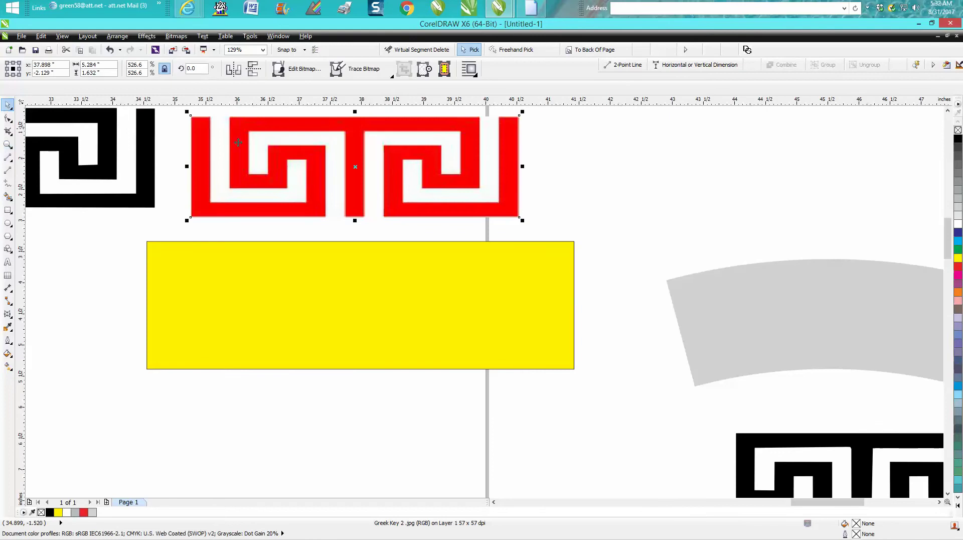
left_click_drag(356, 168, 382, 304)
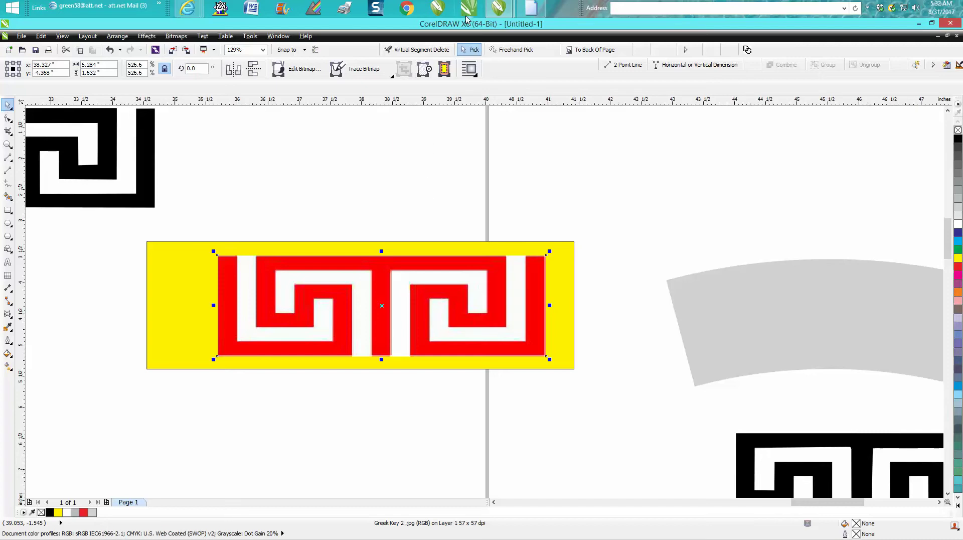
mouse_move(498, 14)
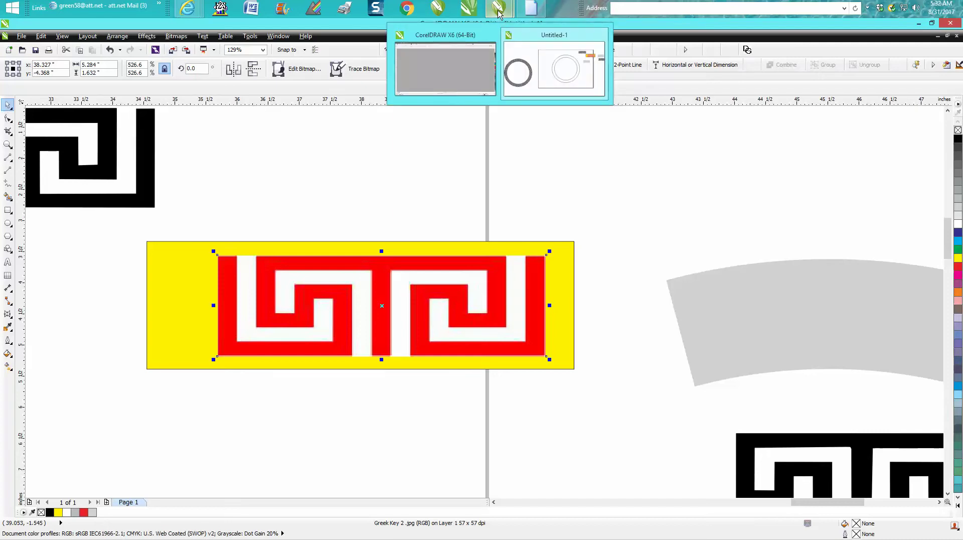
left_click(432, 179)
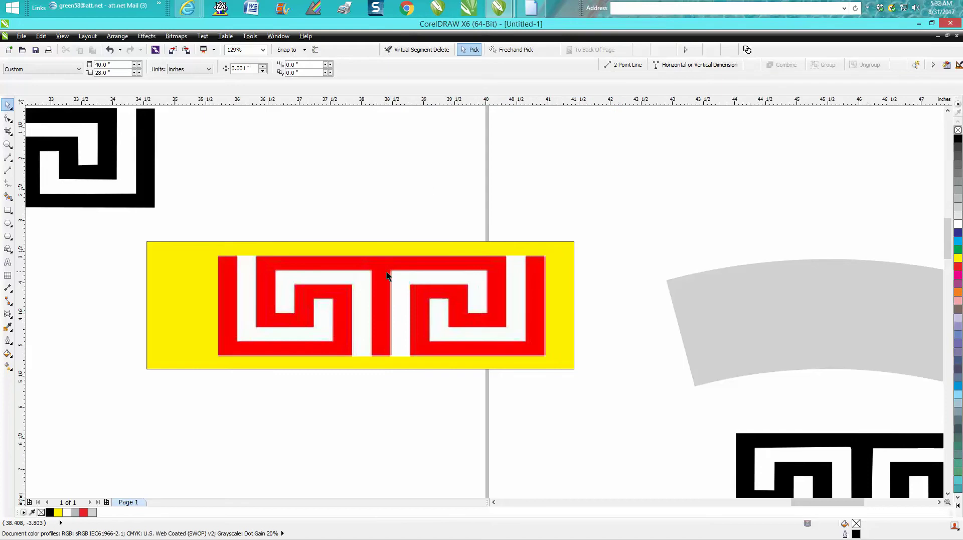
left_click_drag(383, 293, 407, 173)
scroll(431, 195, "down", 3)
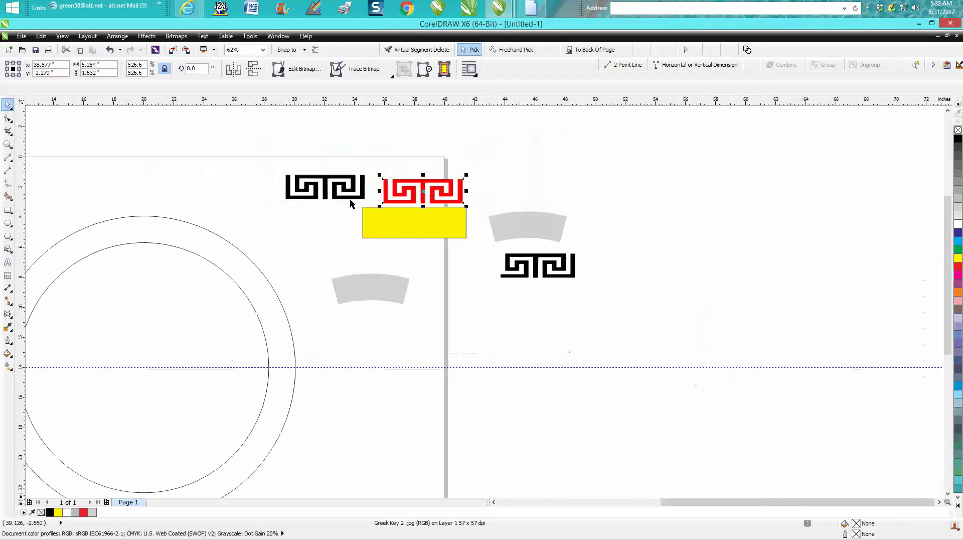
left_click(329, 193)
Step: Move the black Greek key up beside the red key
left_click_drag(364, 210, 409, 220)
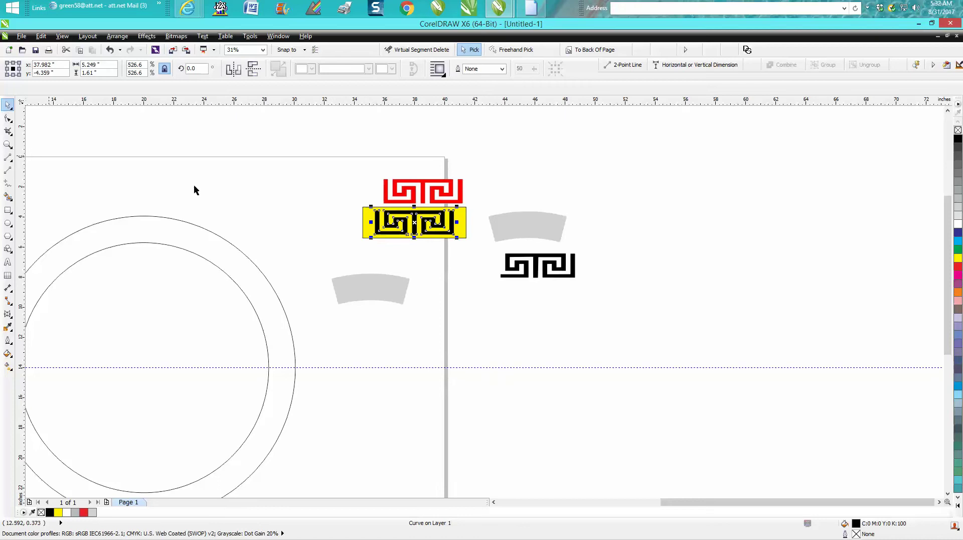
left_click_drag(410, 218, 335, 187)
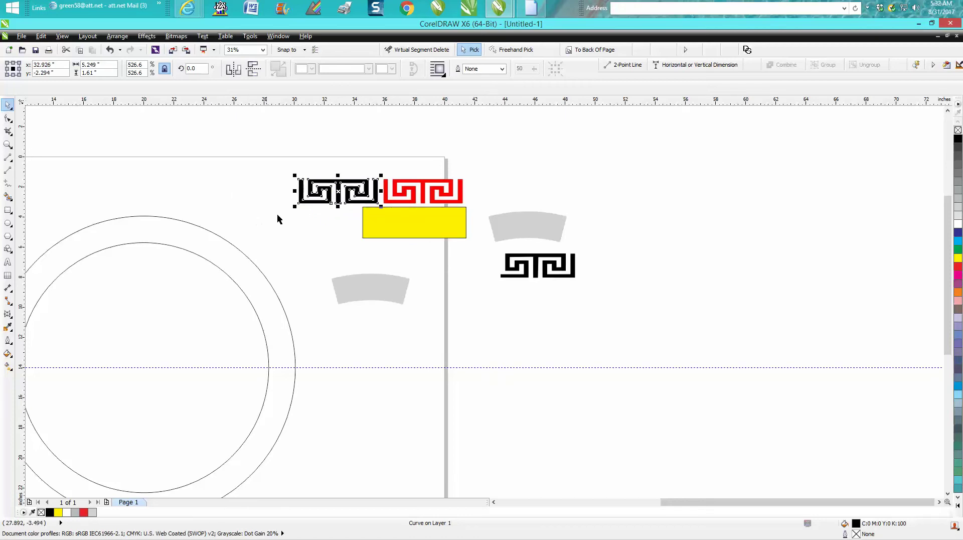
left_click(8, 144)
left_click_drag(304, 167, 538, 251)
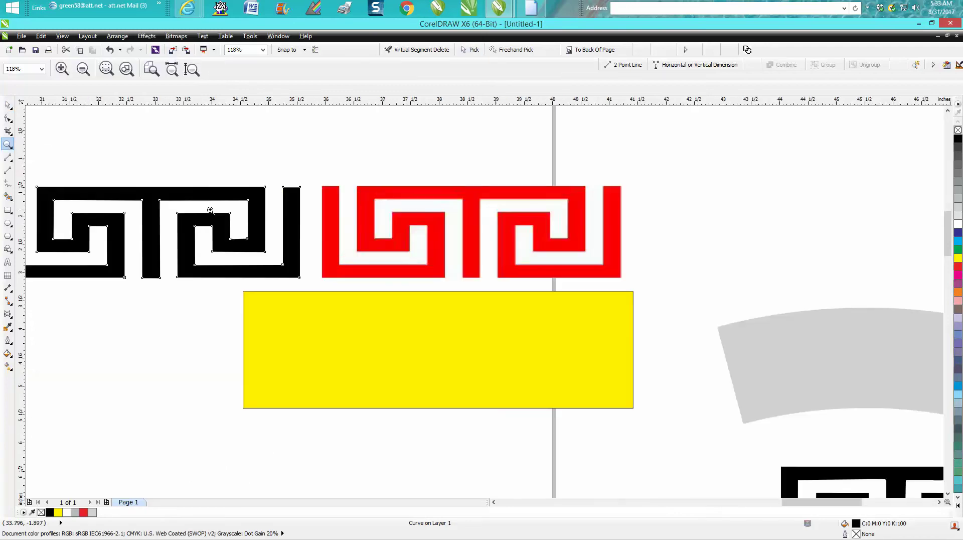
right_click(332, 217)
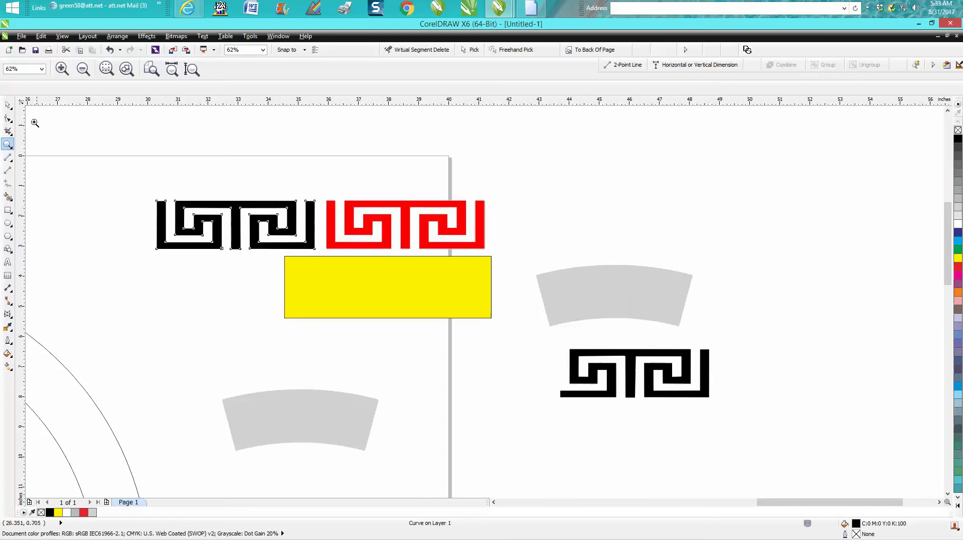
left_click(8, 105)
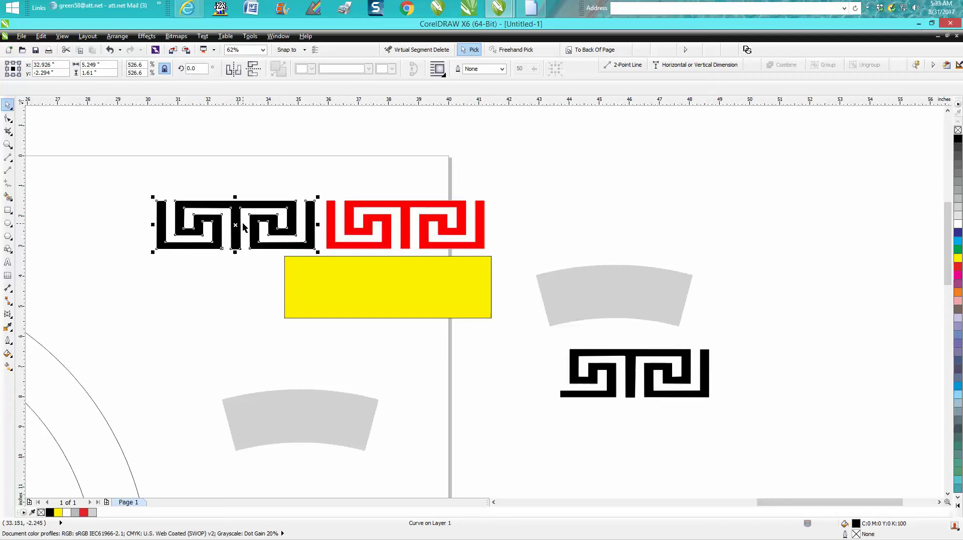
Step: Drop a copy of the black key end to end on its left, continuing the pattern
left_click_drag(236, 225, 77, 227)
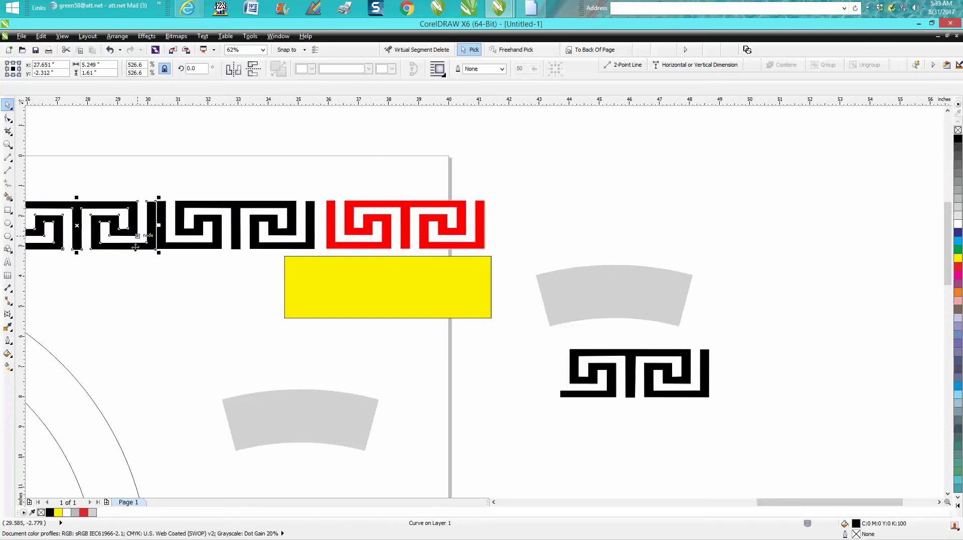
scroll(166, 285, "down", 2)
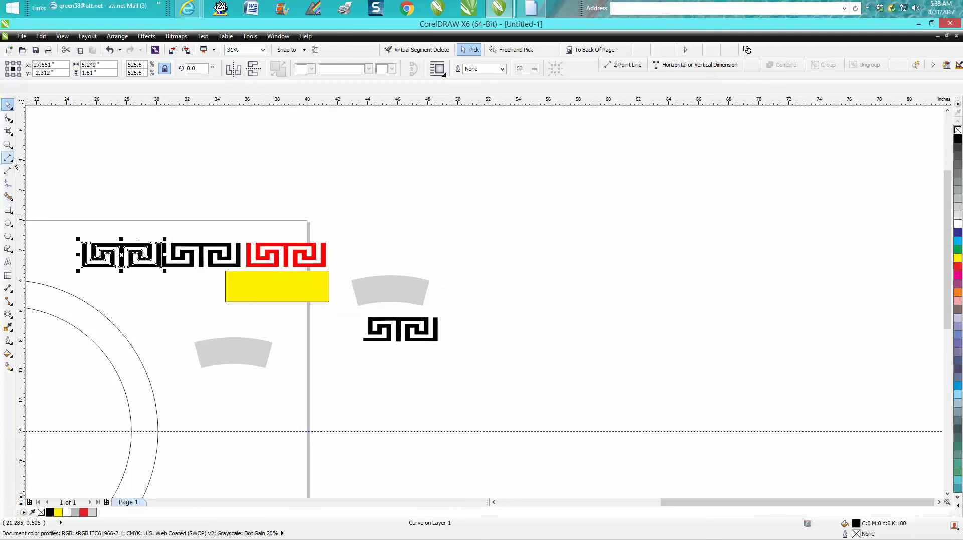
left_click(8, 145)
left_click_drag(149, 232, 217, 286)
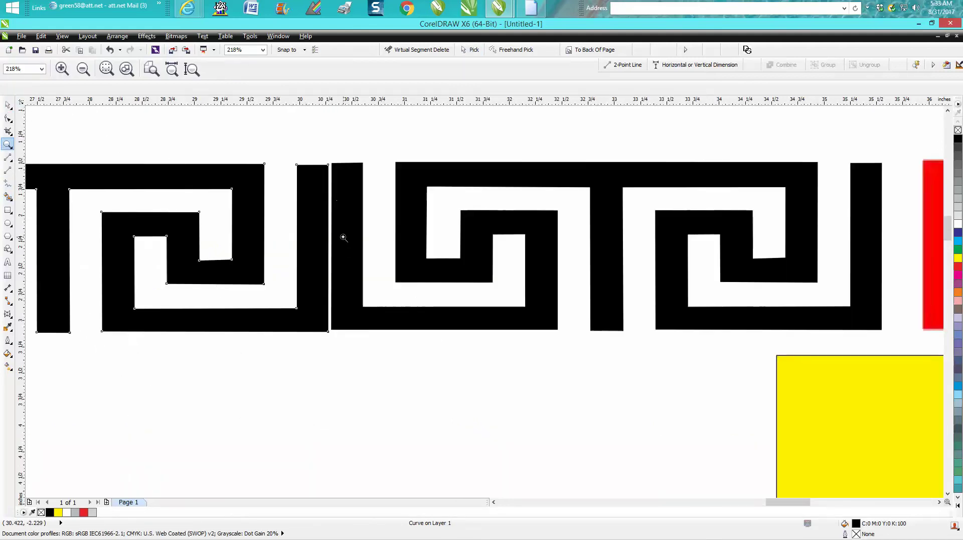
scroll(344, 237, "down", 6)
left_click(8, 105)
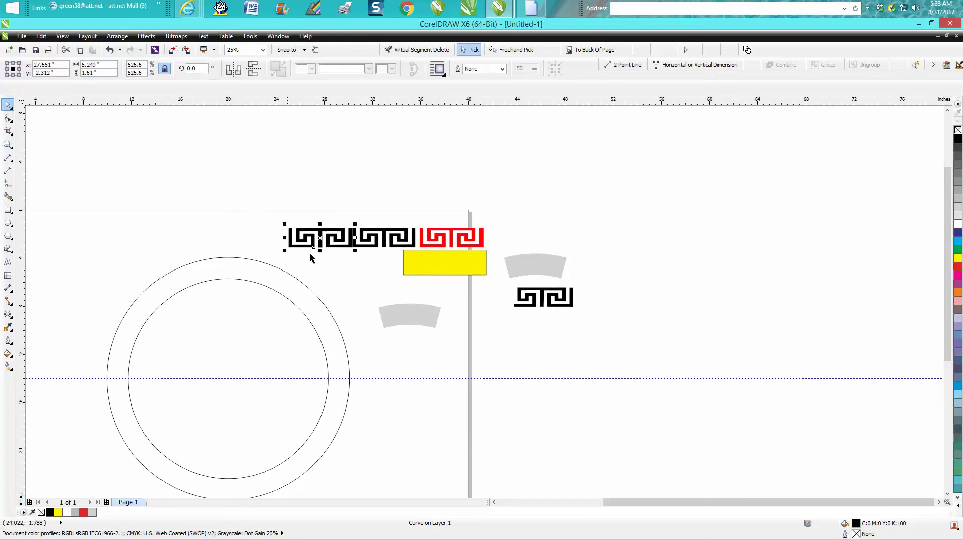
Step: Move the copied key above the page and give it no fill with a red outline
left_click_drag(321, 240, 230, 179)
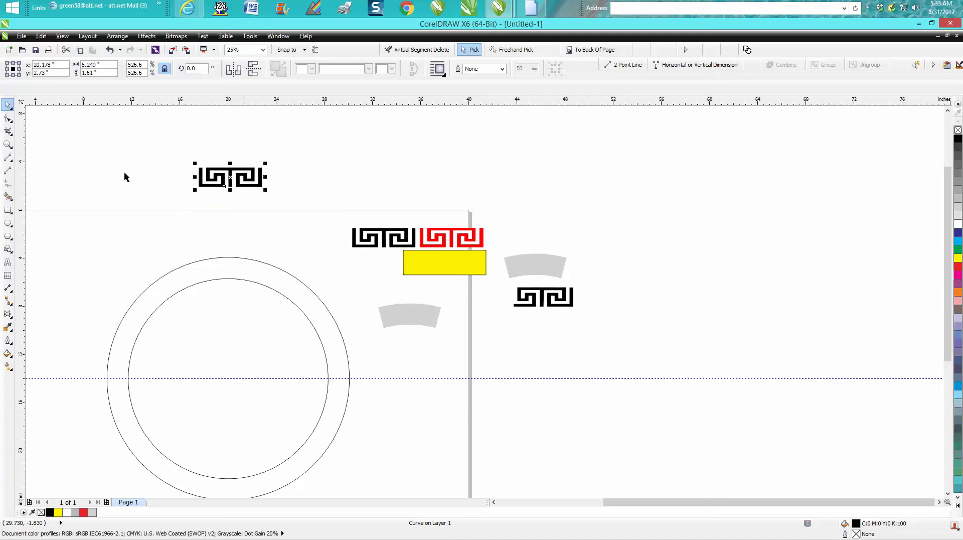
left_click(12, 145)
left_click_drag(164, 151, 321, 224)
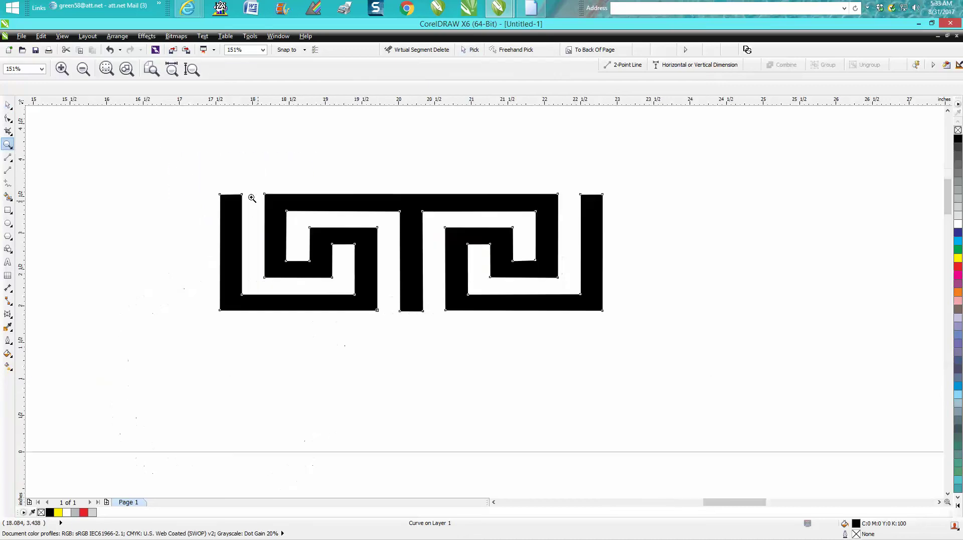
left_click(8, 105)
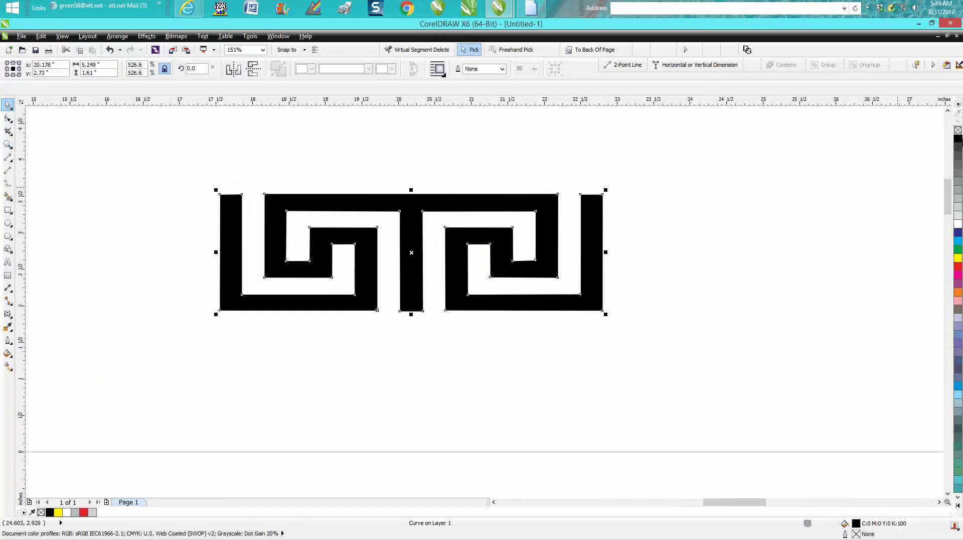
left_click(957, 131)
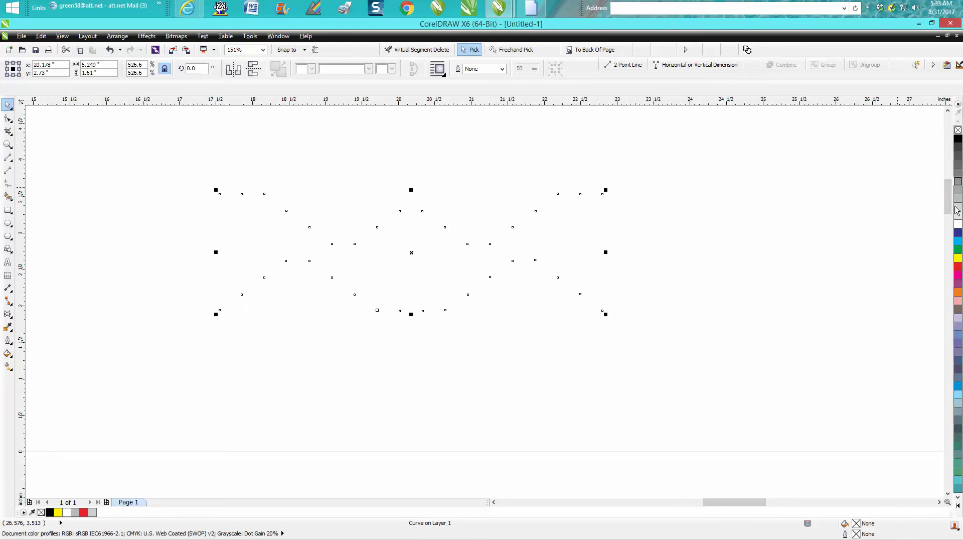
right_click(958, 267)
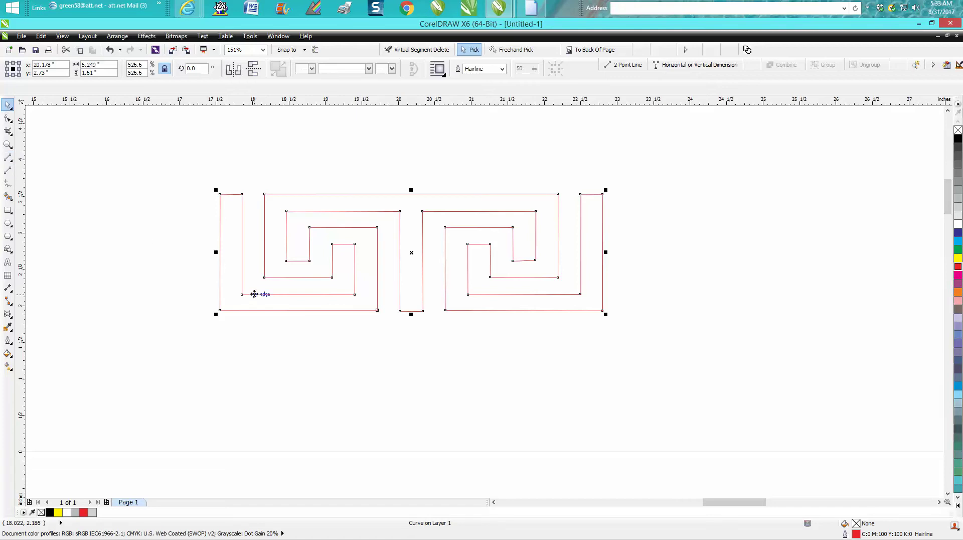
Step: Draw a short vertical 2-Point line down from the left inner corner of the red meander
left_click(22, 162)
left_click(40, 167)
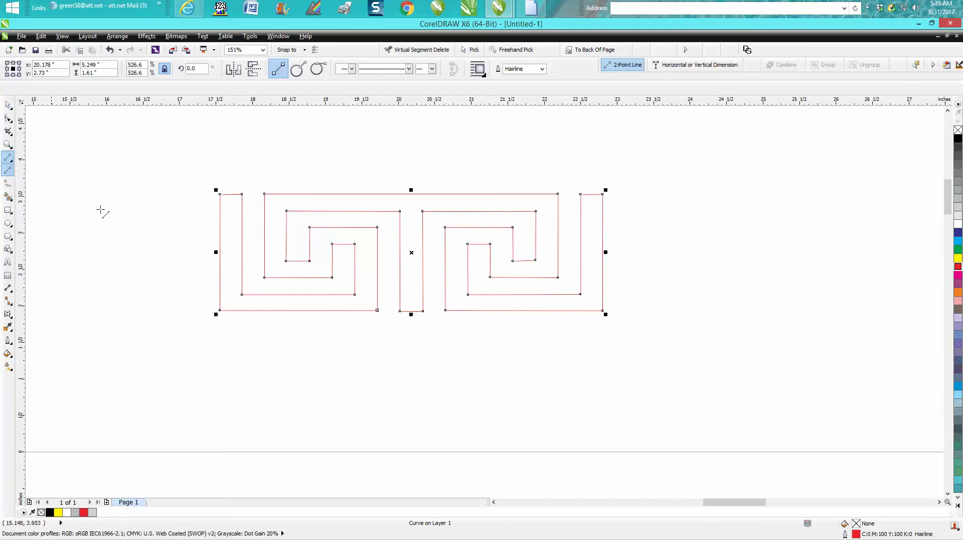
left_click_drag(242, 294, 242, 328)
key("Delete")
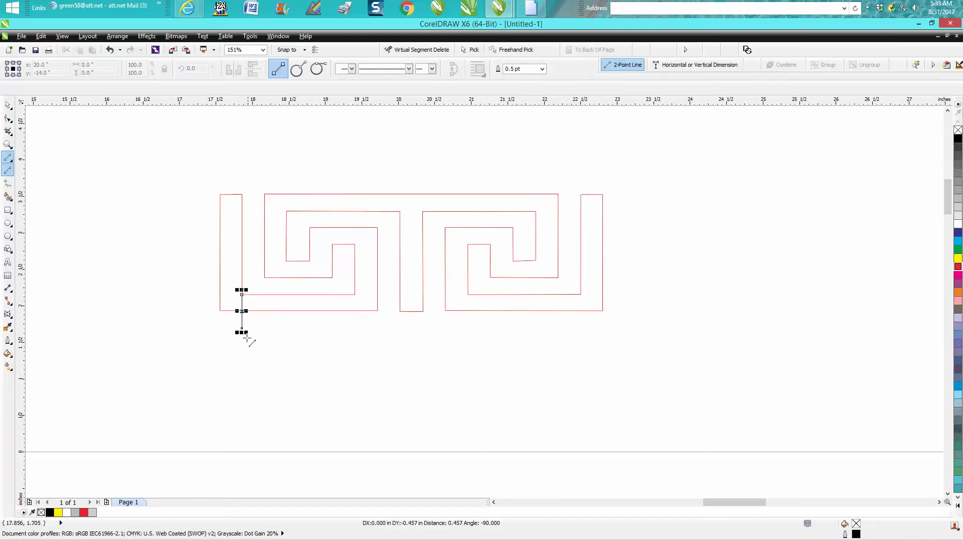
left_click(7, 144)
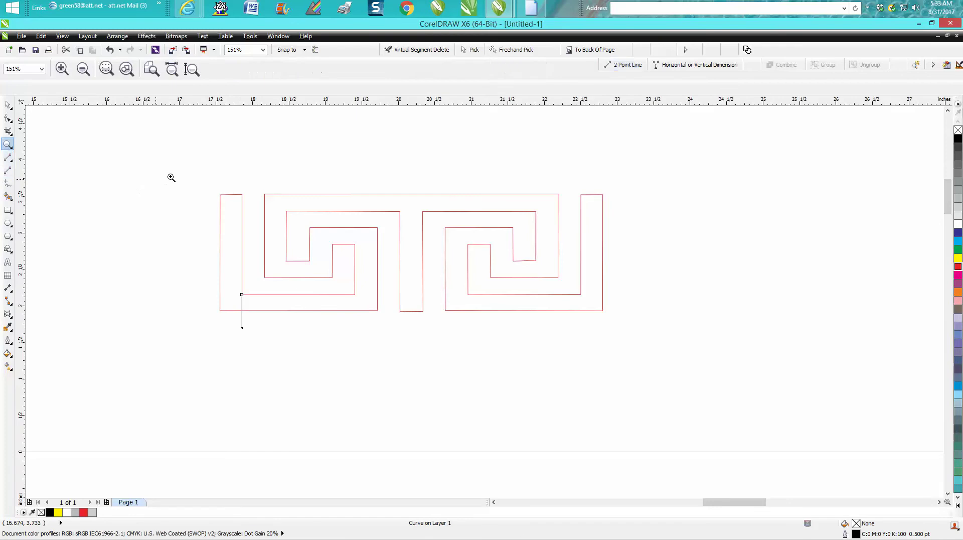
mouse_move(172, 178)
left_mouse_down()
mouse_move(525, 361)
mouse_move(506, 355)
left_mouse_up()
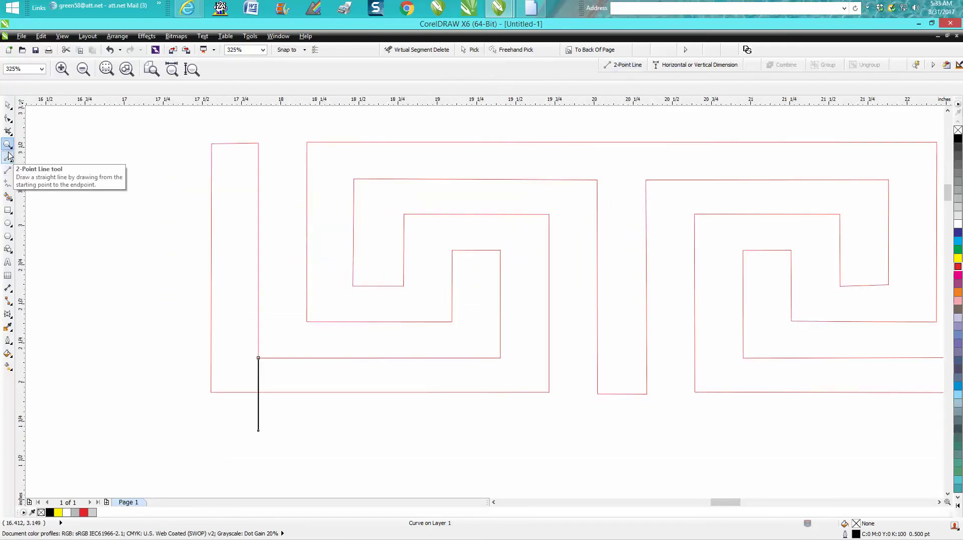
Step: Smart Fill the enclosed meander region with black
left_click(8, 198)
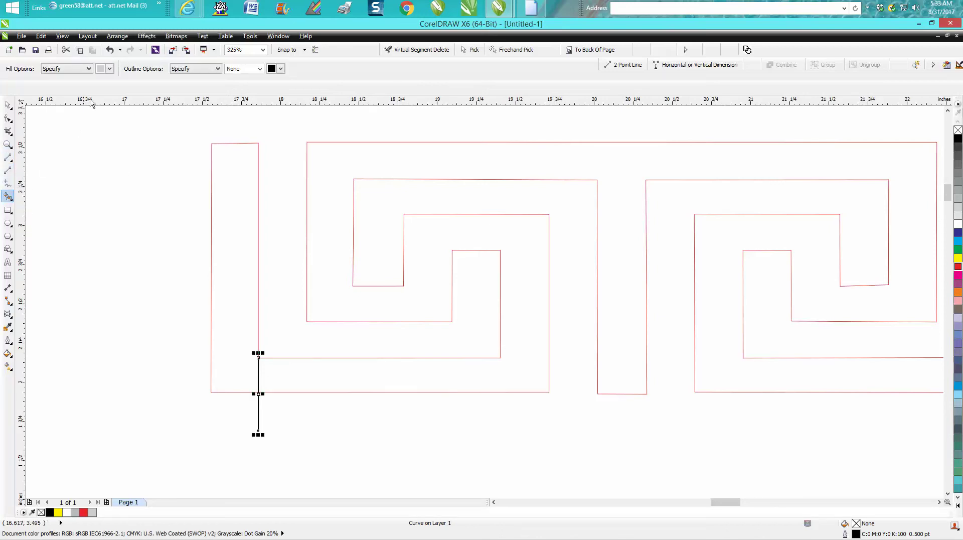
left_click(110, 69)
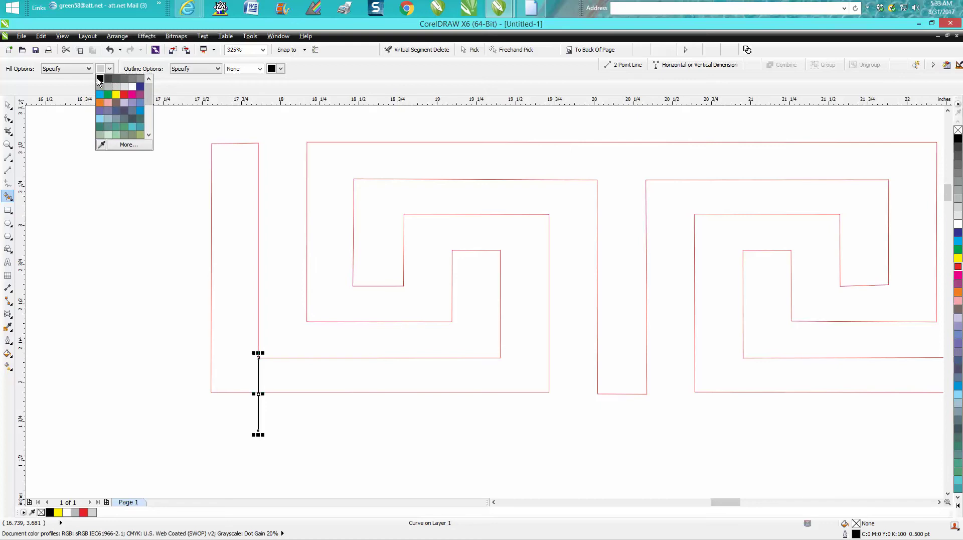
left_click(99, 79)
left_click(333, 171)
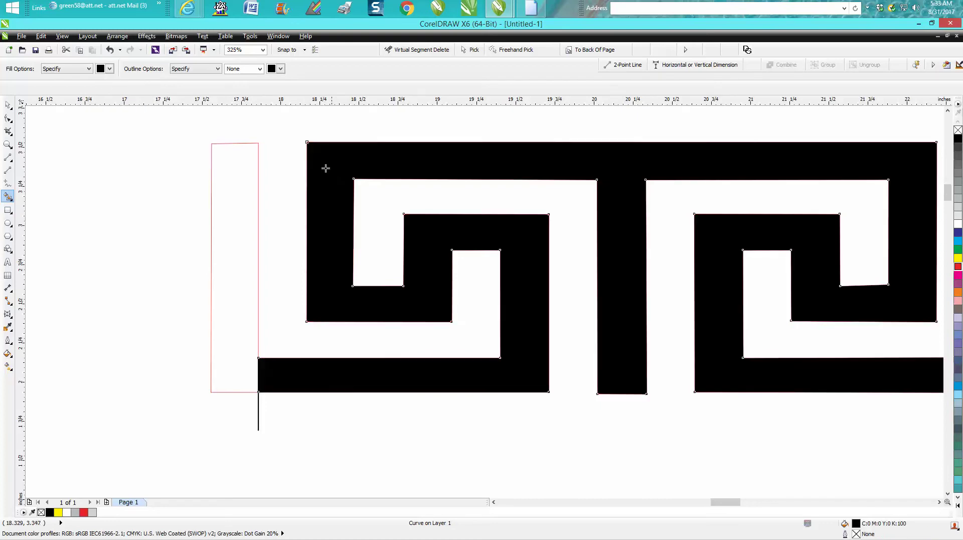
scroll(325, 166, "down", 2)
left_click(8, 105)
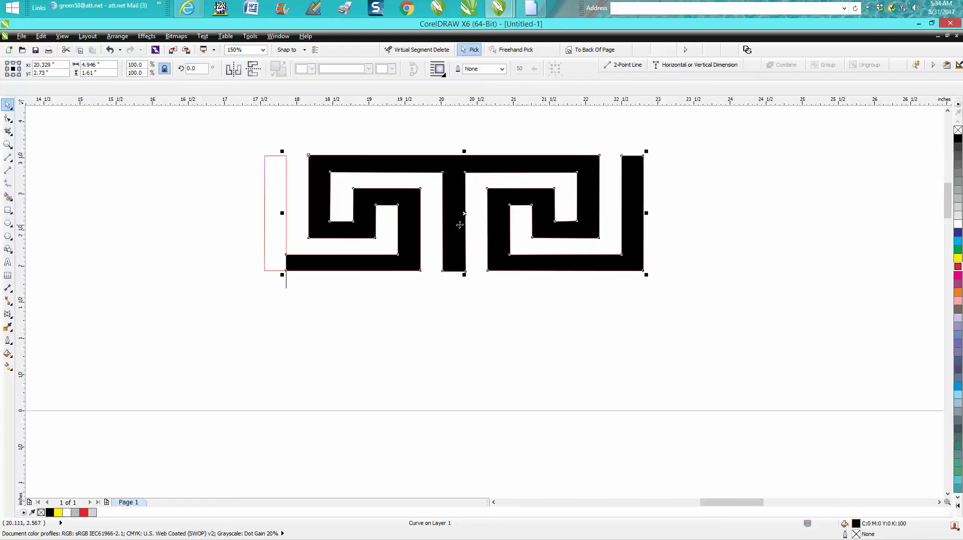
Step: Delete the red outline curves and guide line, keeping only the black filled meander tile
left_click_drag(466, 225, 477, 354)
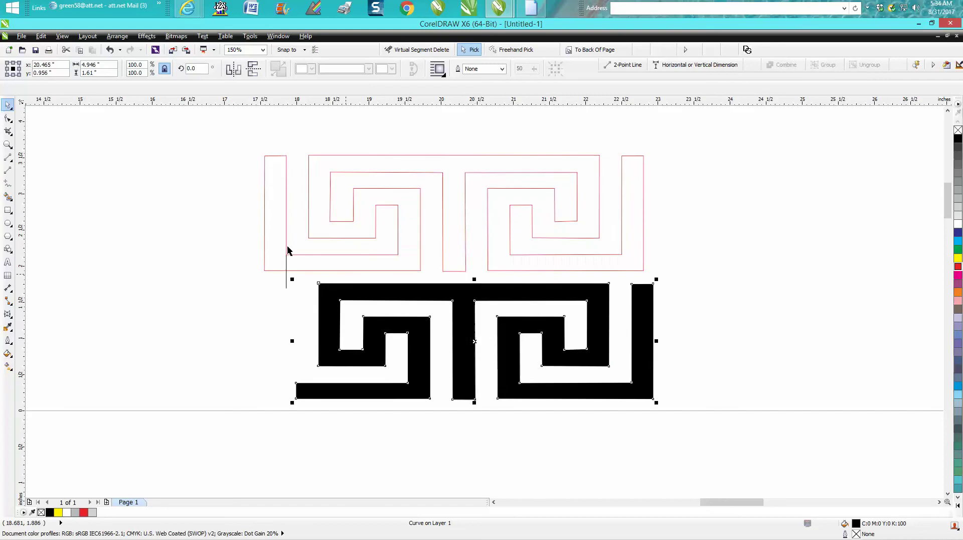
left_click_drag(208, 137, 668, 286)
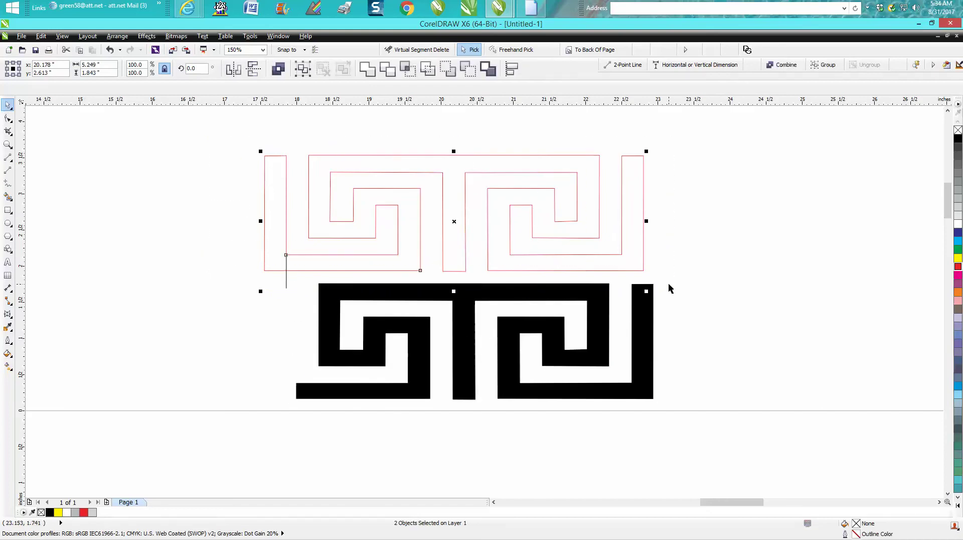
key("Delete")
left_click_drag(551, 292, 529, 186)
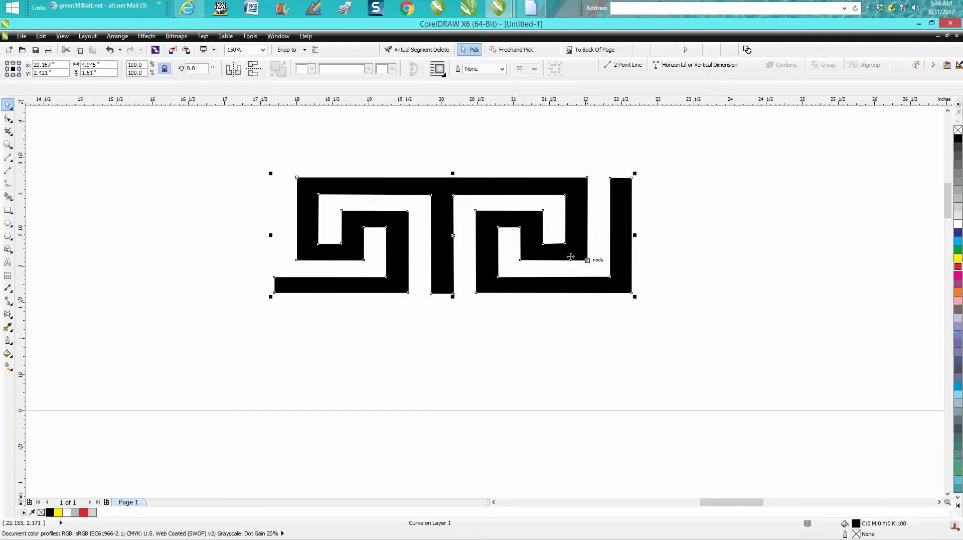
scroll(516, 267, "down", 3)
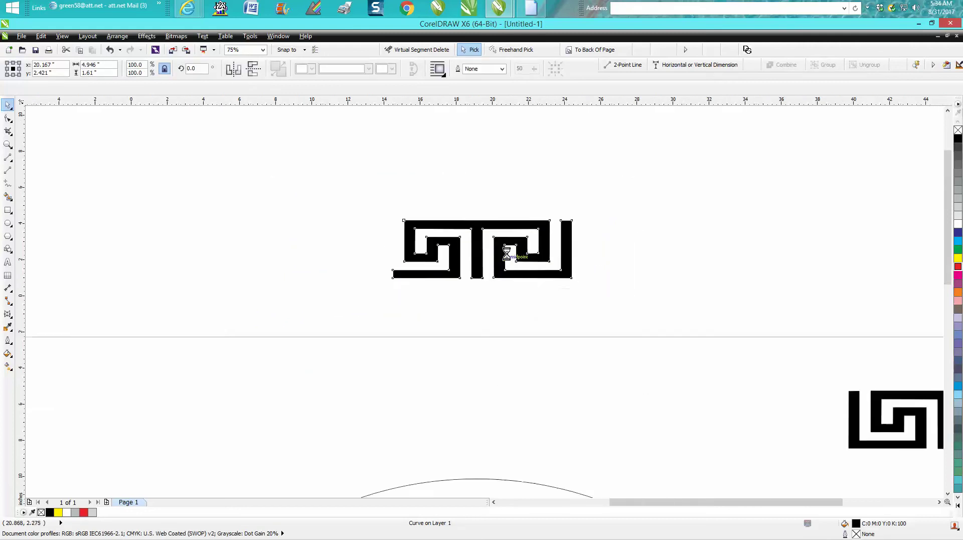
scroll(501, 247, "down", 1)
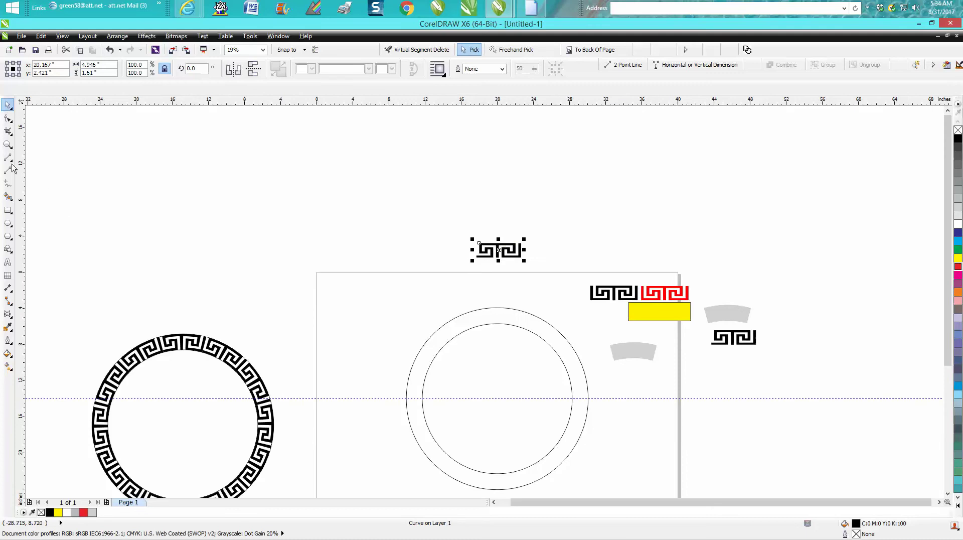
left_click(8, 145)
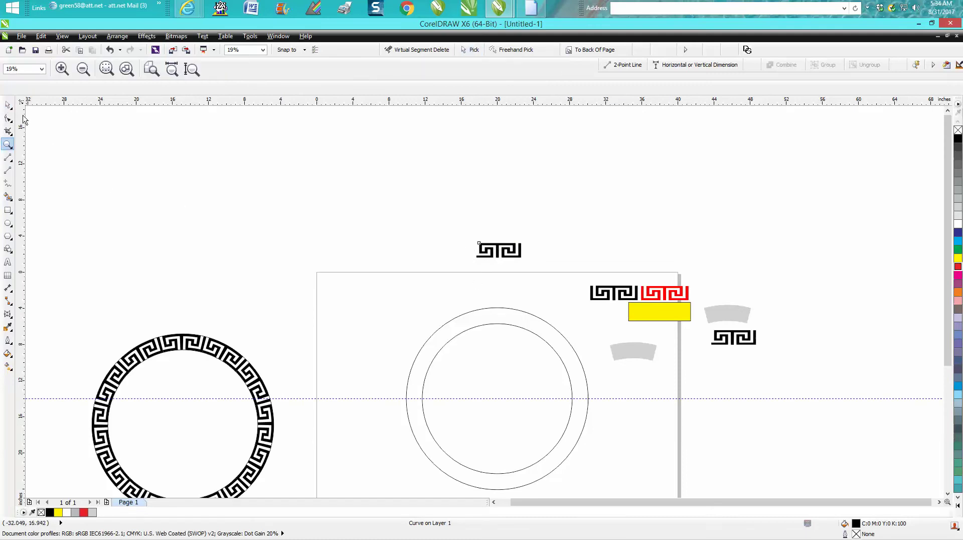
Step: Move the black meander tile onto the page and trial it on top of the ring circles
left_click(8, 105)
left_click_drag(508, 256, 406, 307)
left_click(7, 144)
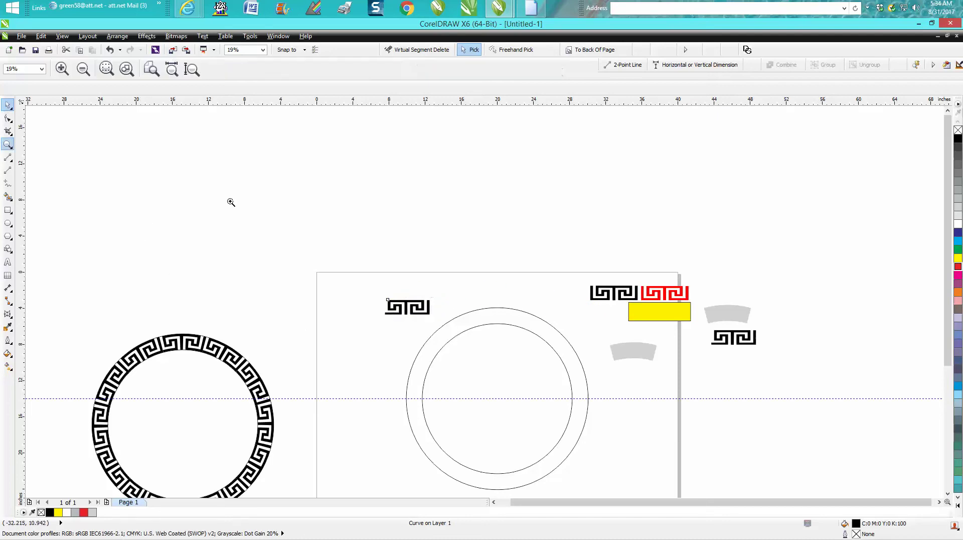
left_click_drag(361, 269, 636, 488)
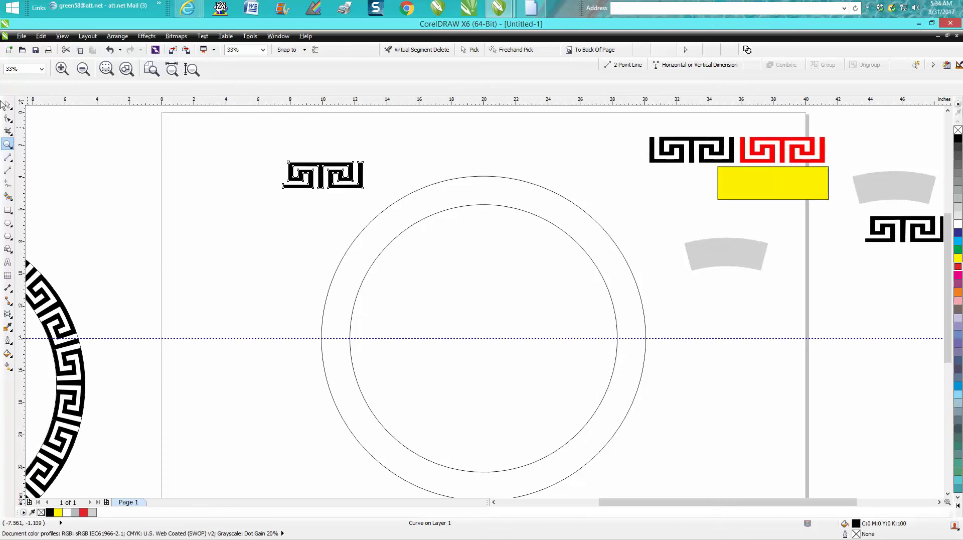
left_click(8, 105)
left_click_drag(329, 176, 482, 193)
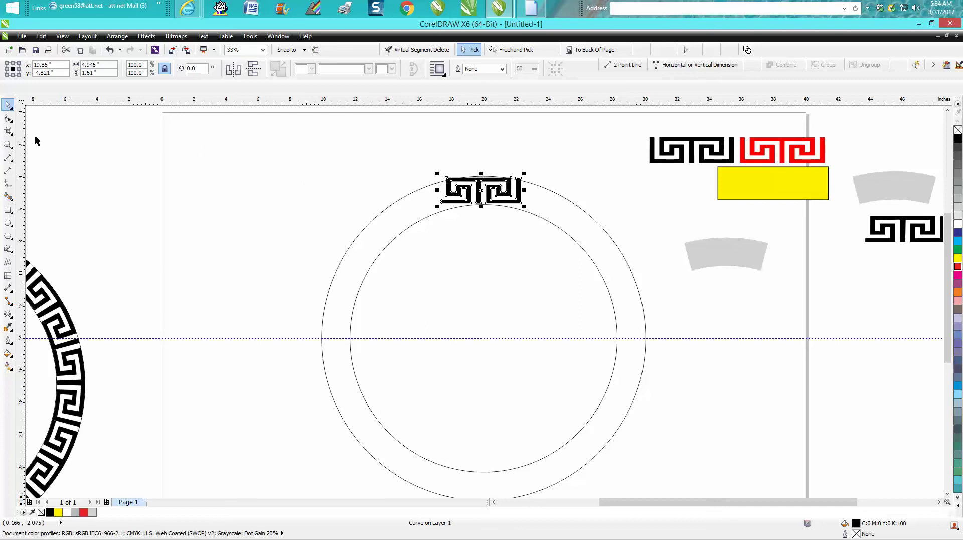
Step: Check the fit close up, then set the tile aside above-left of the circles
left_click(7, 144)
left_click_drag(430, 153, 565, 230)
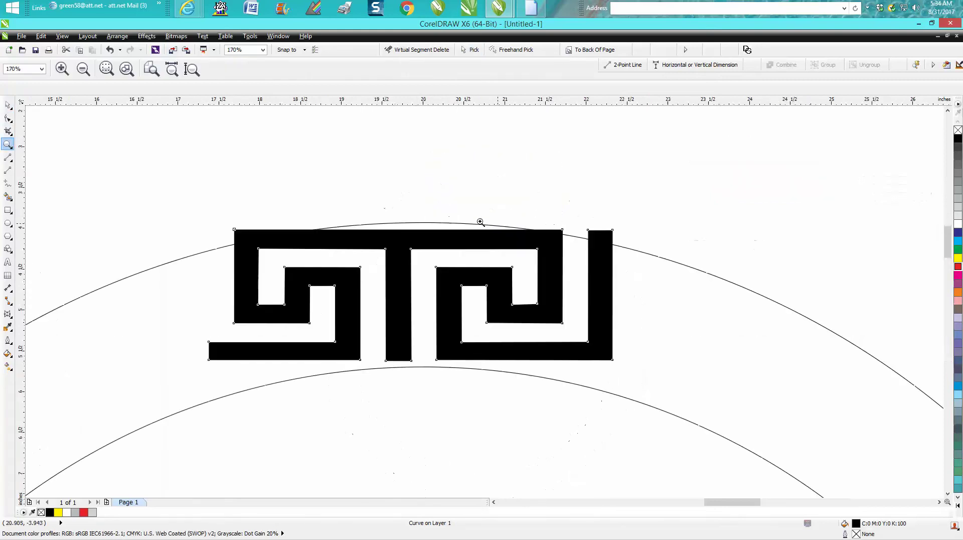
scroll(414, 240, "down", 4)
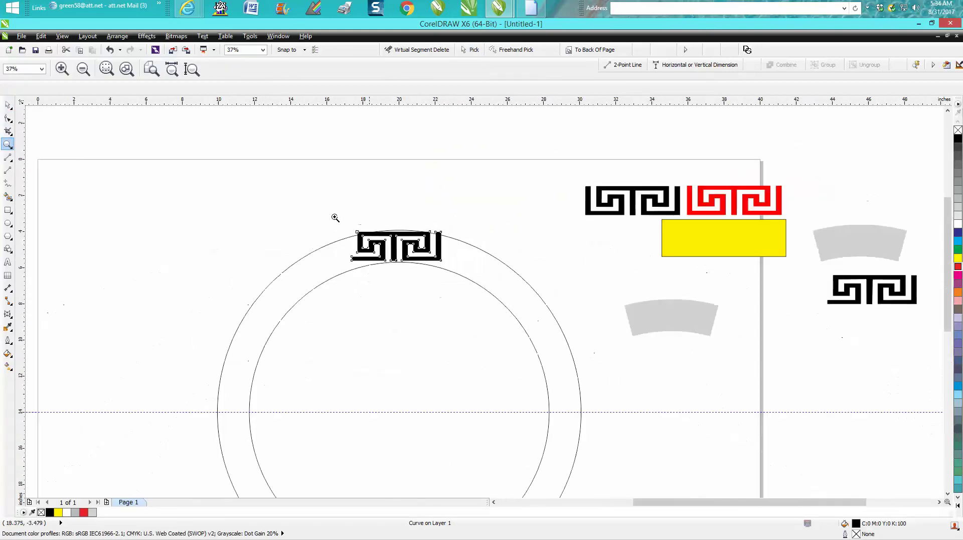
left_click(8, 104)
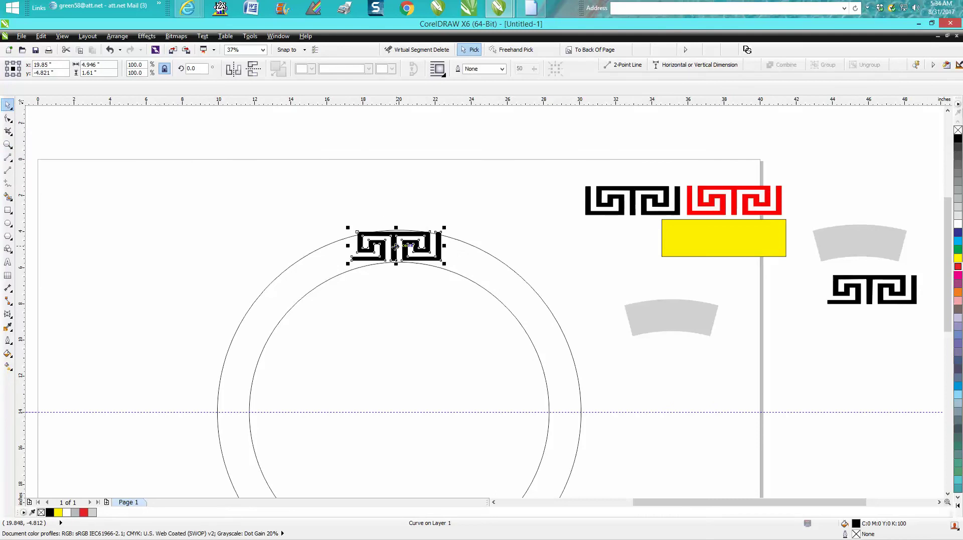
left_click_drag(387, 251, 270, 193)
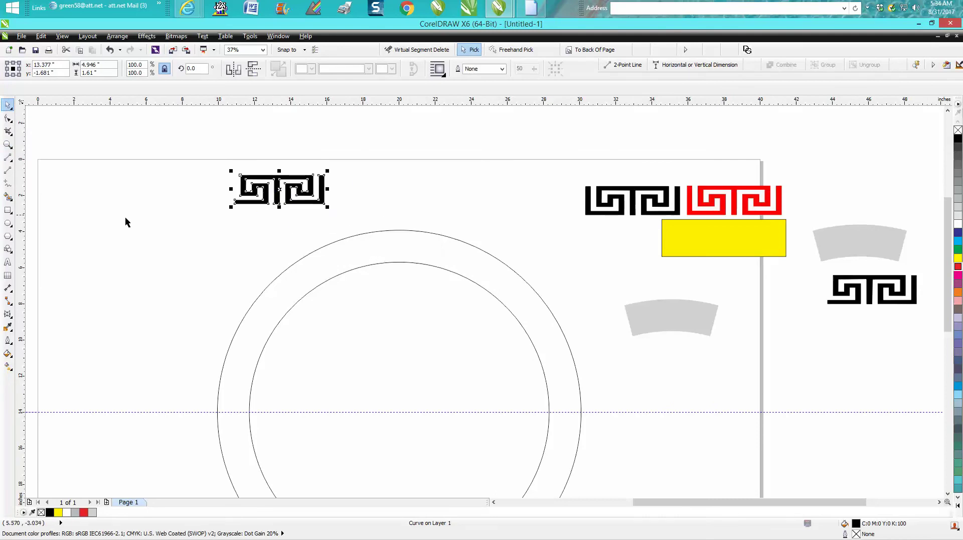
left_click(8, 171)
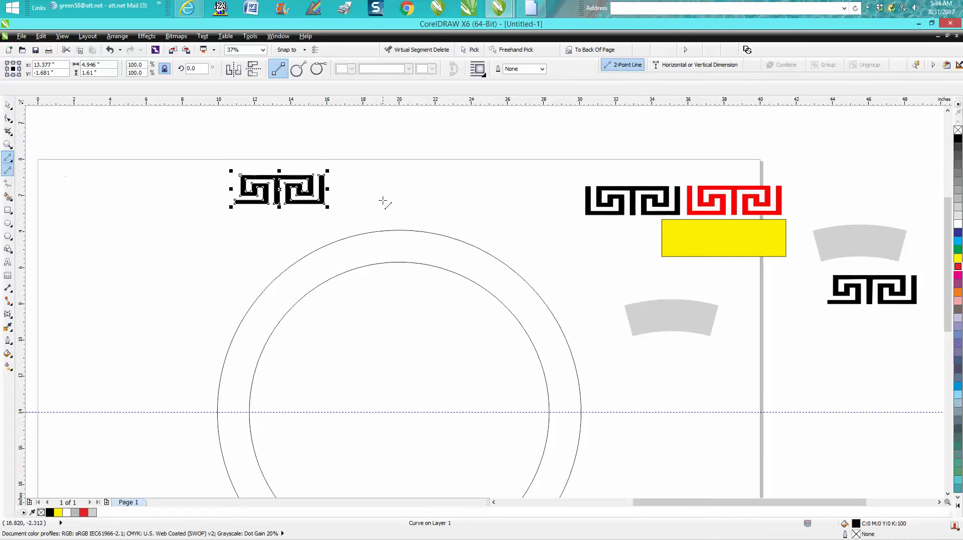
Step: Draw a vertical line from above the ring down to its centre, centred on the page
left_click_drag(399, 185, 404, 412)
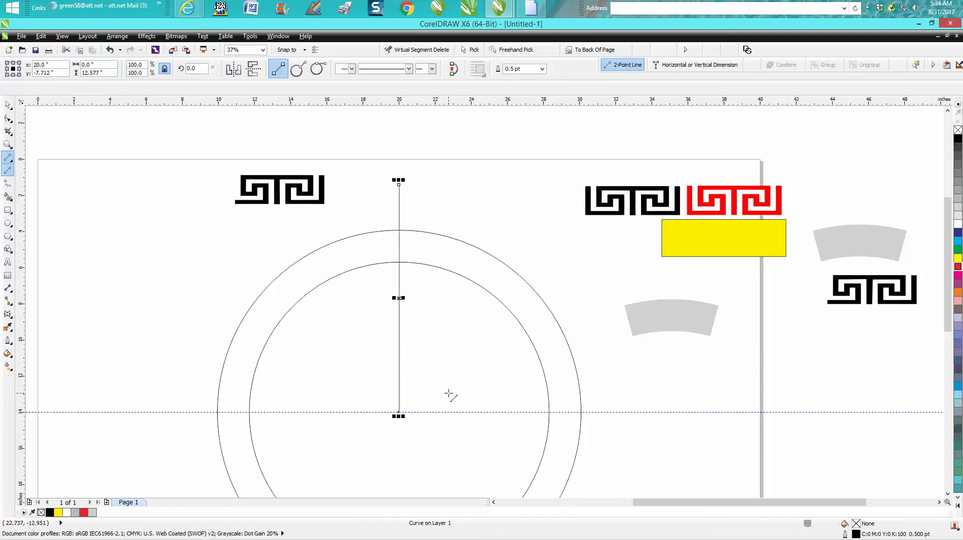
key("p")
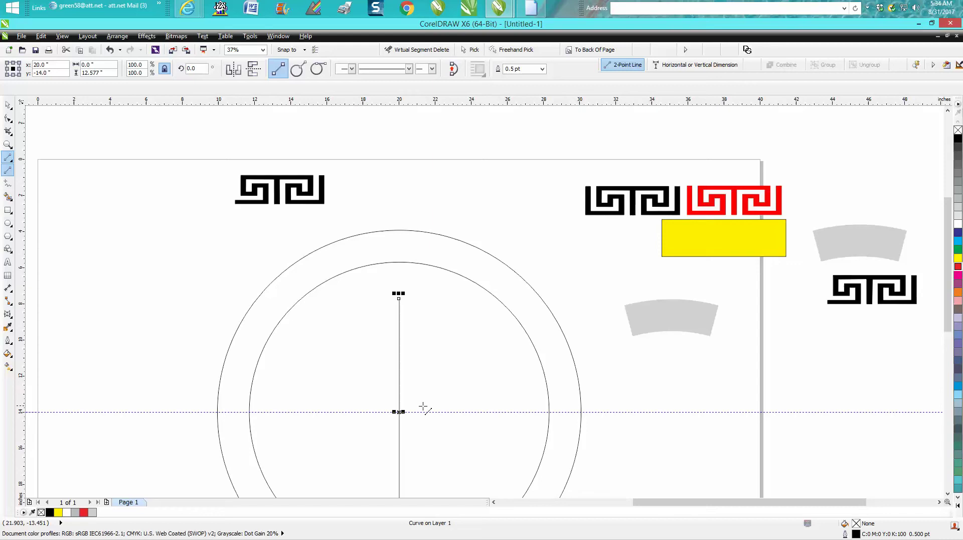
left_click(8, 105)
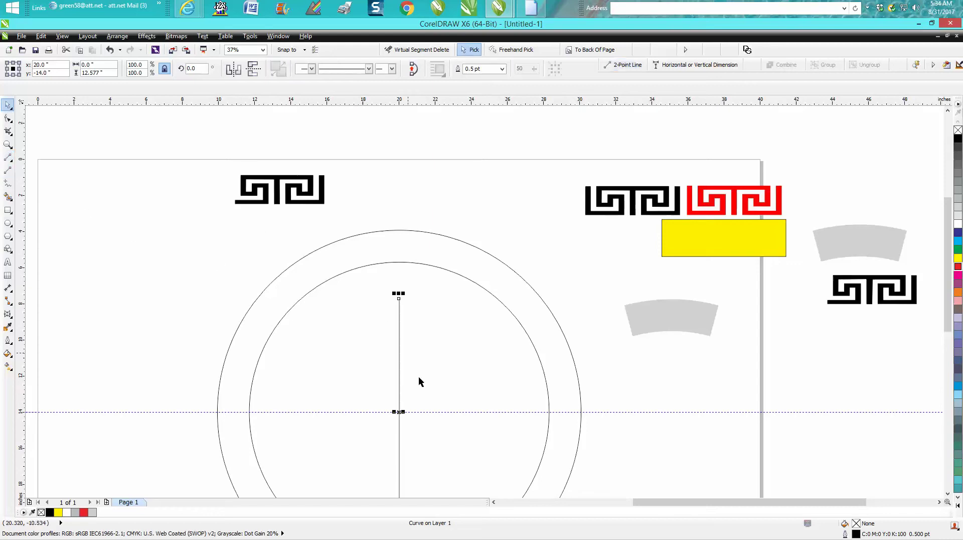
left_click_drag(399, 412, 399, 298)
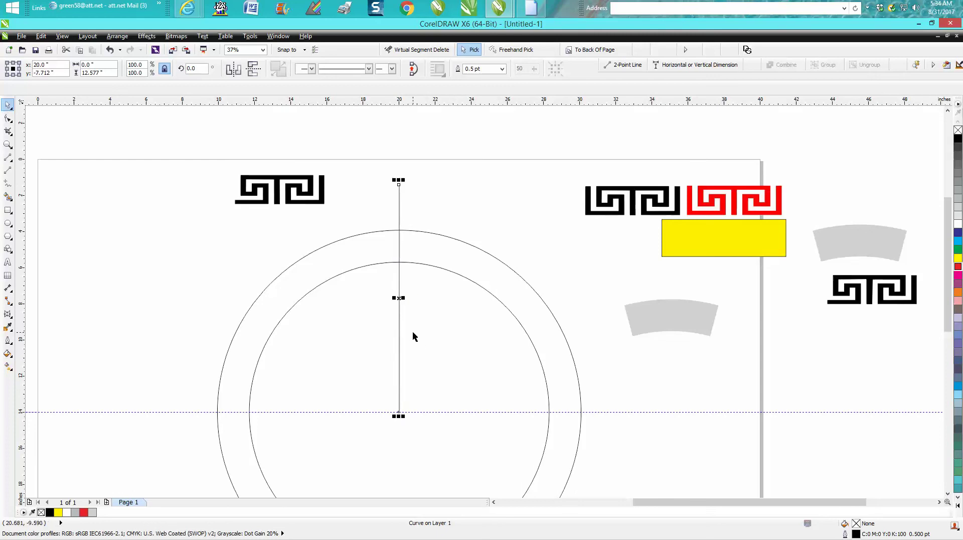
Step: Move the line's rotation centre to its bottom end and centre the Greek key tile with P
left_click(398, 298)
left_click_drag(399, 298, 399, 409)
key("Tab")
left_click(400, 336)
left_click(400, 334)
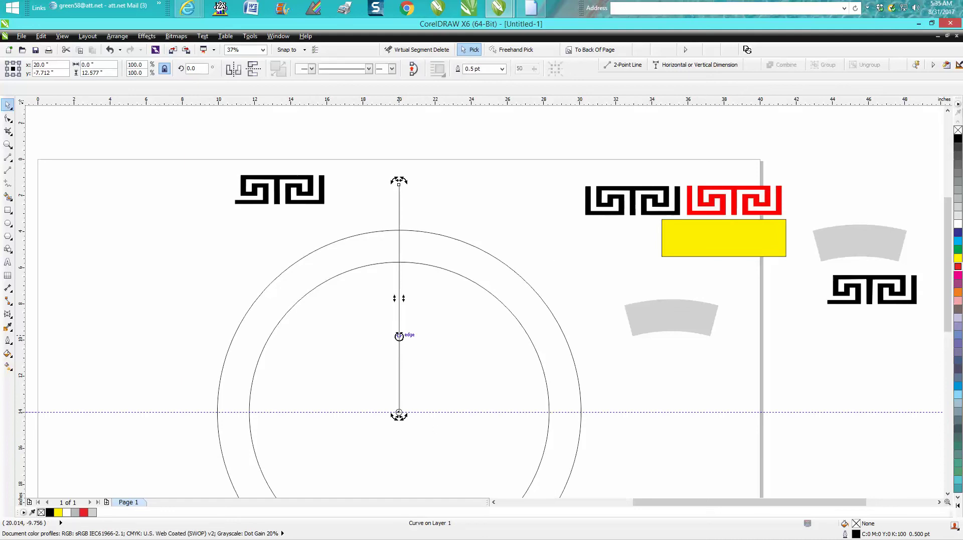
left_click(299, 202)
key("p")
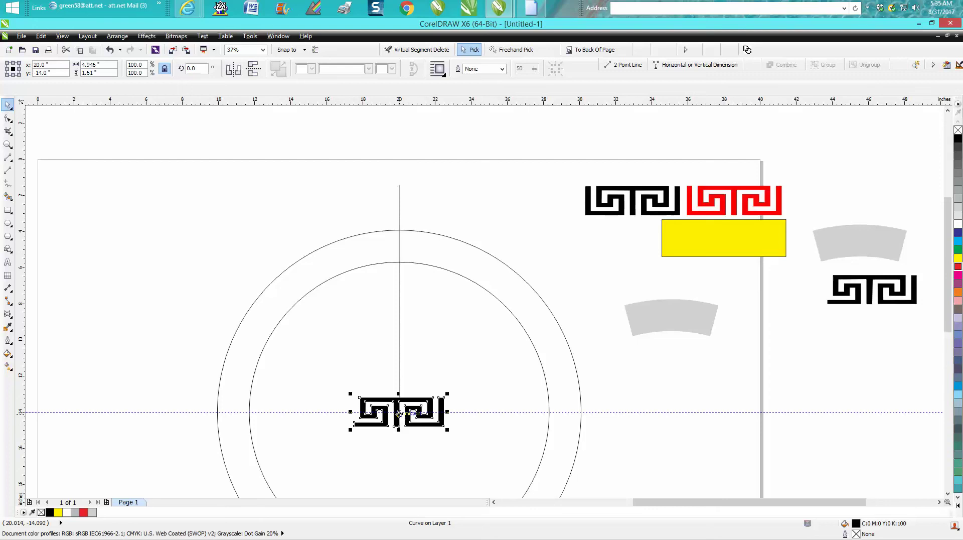
Step: Move the Greek key tile to the ring's top and rotate the guide line about 16° around its bottom
left_click_drag(399, 413, 409, 249)
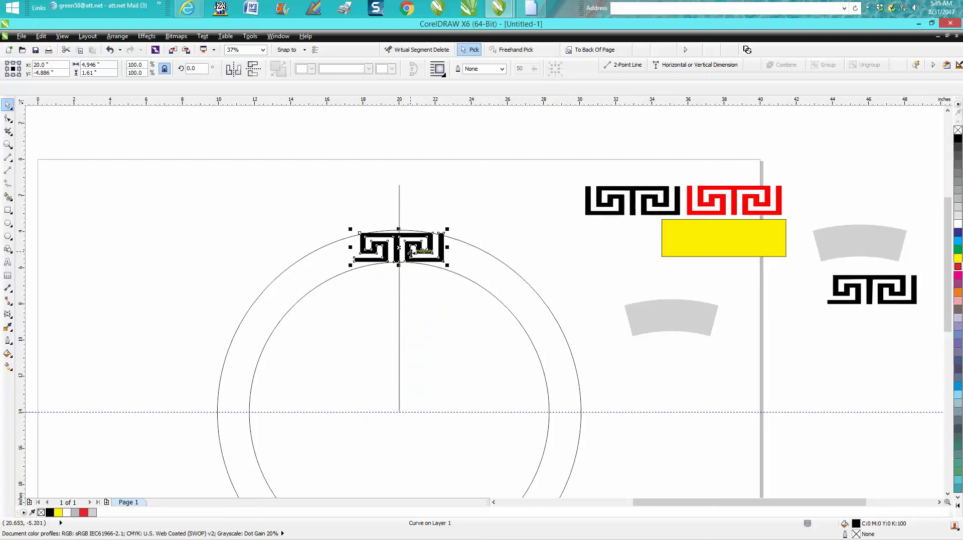
left_click(7, 144)
left_click_drag(322, 179, 527, 464)
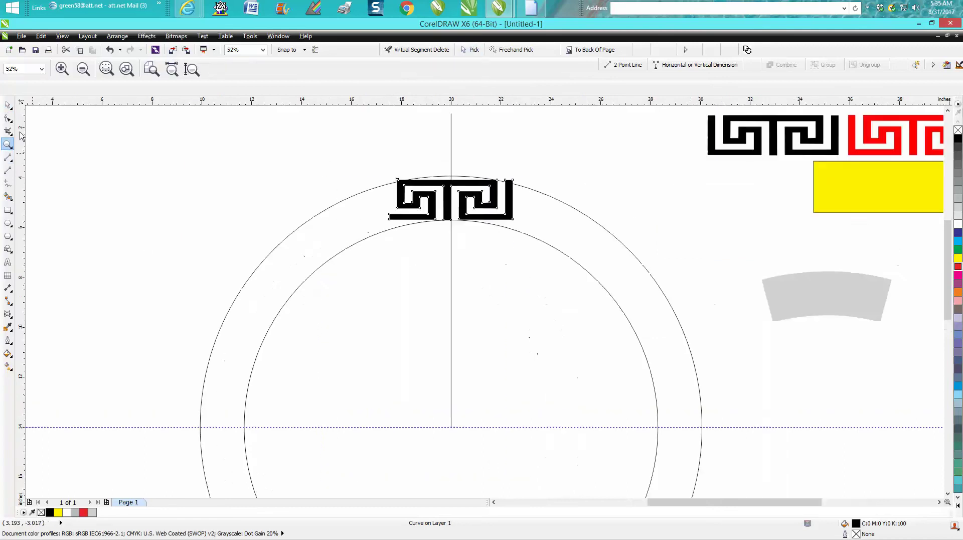
key("space")
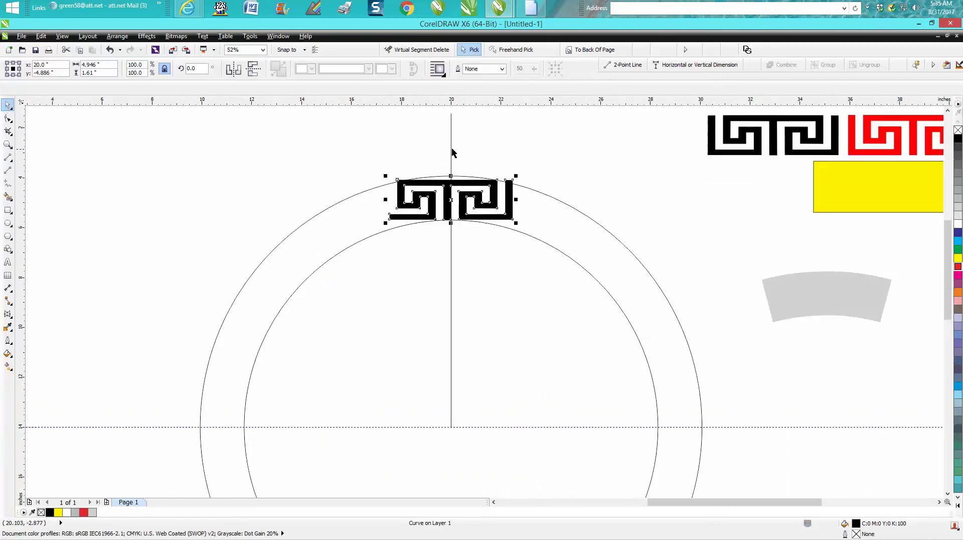
left_click(451, 151)
left_click(452, 151)
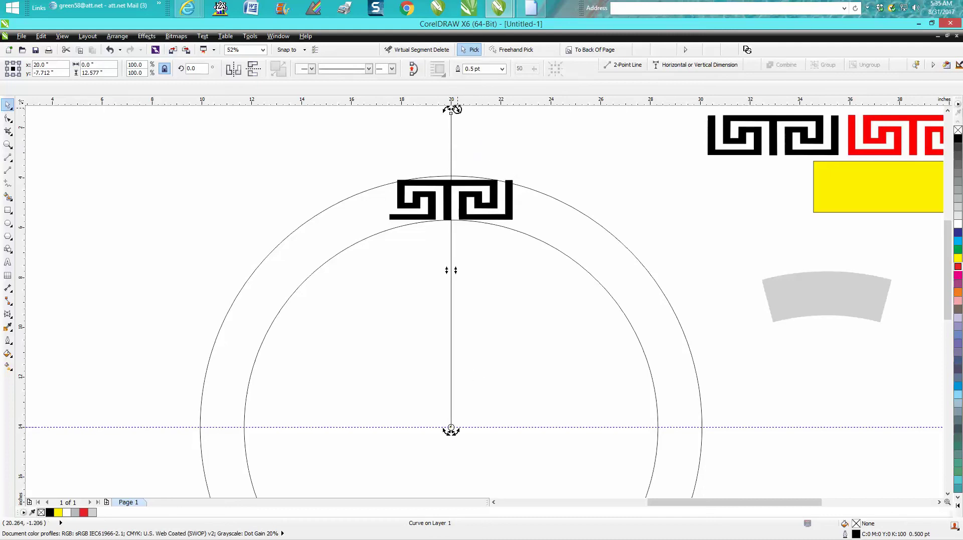
left_click_drag(455, 109, 372, 194)
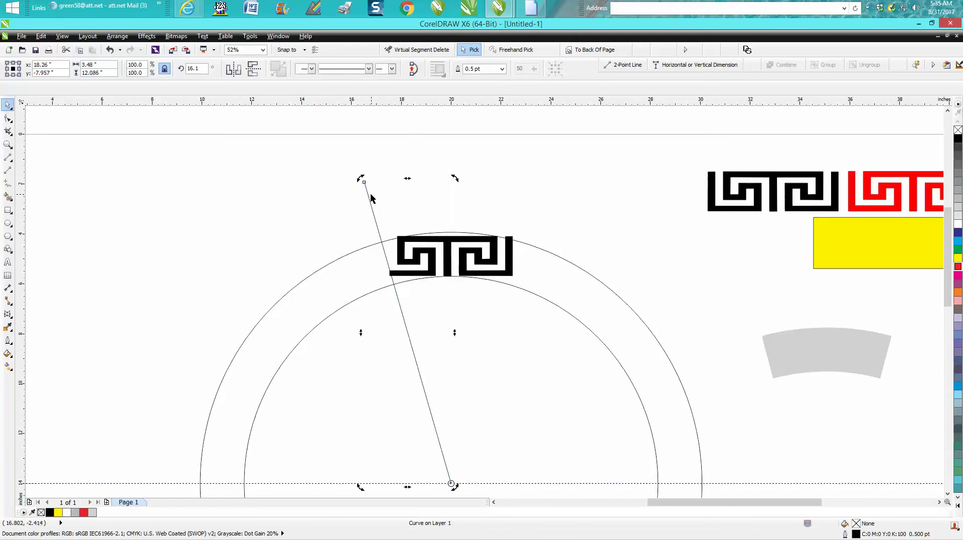
Step: Enter rotation angle 15 for the guide line, then 345 to add a mirrored copy
double_click(199, 71)
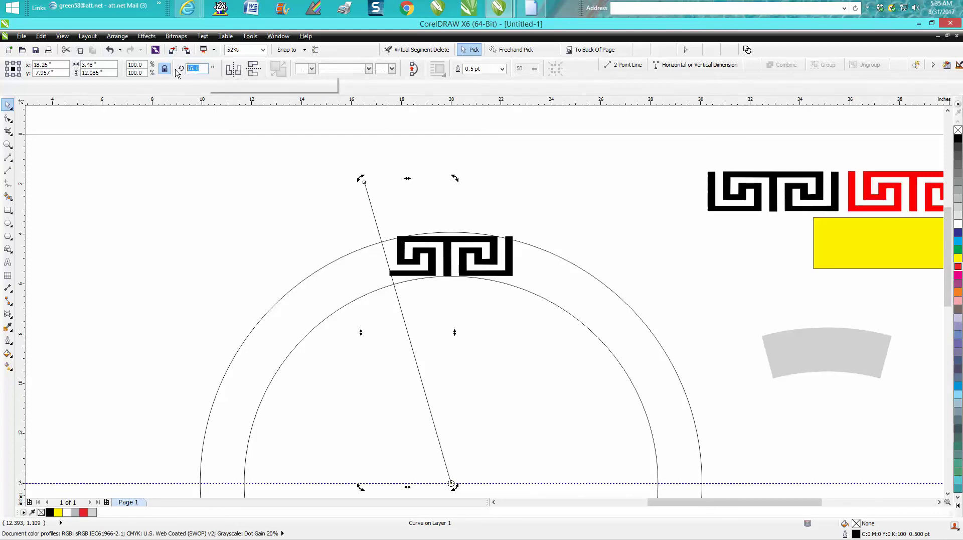
type("15")
key("Return")
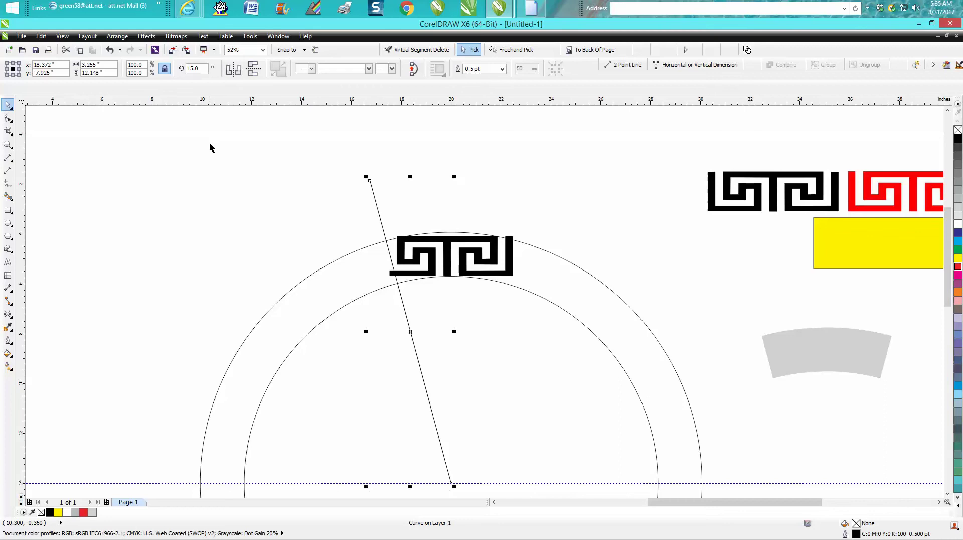
double_click(189, 69)
type("345")
key("Return")
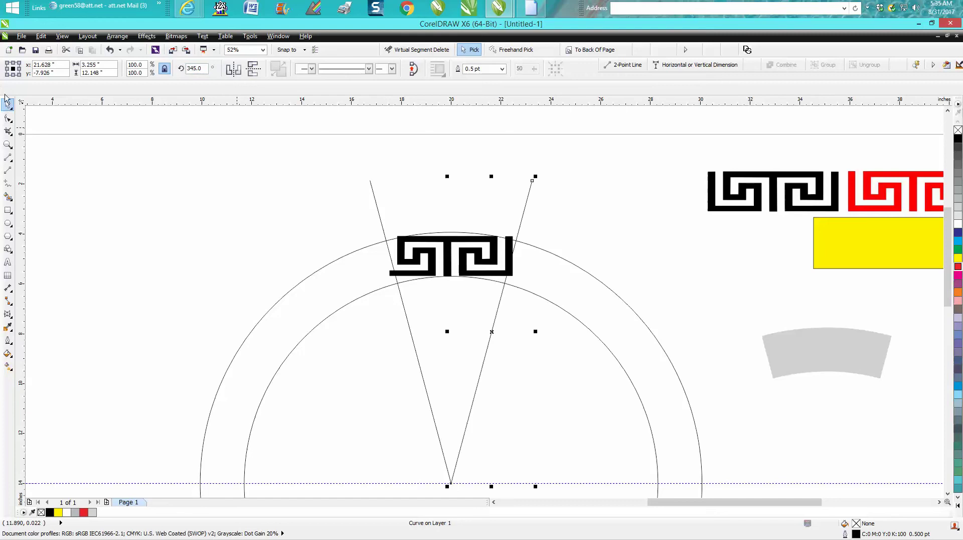
Step: Move the Greek key tile aside and Smart Fill the ring section between the lines with 20% grey
left_click(448, 253)
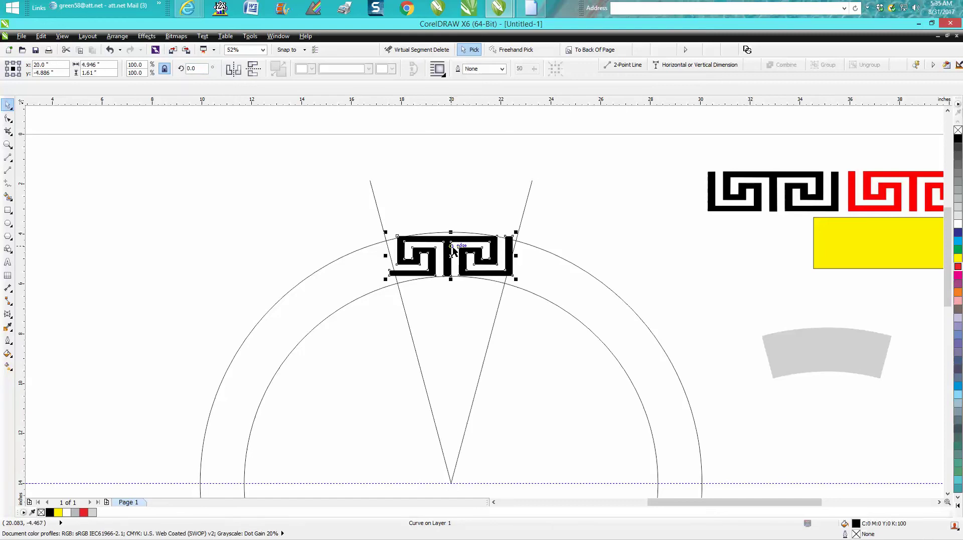
left_click_drag(448, 253, 228, 191)
left_click(7, 198)
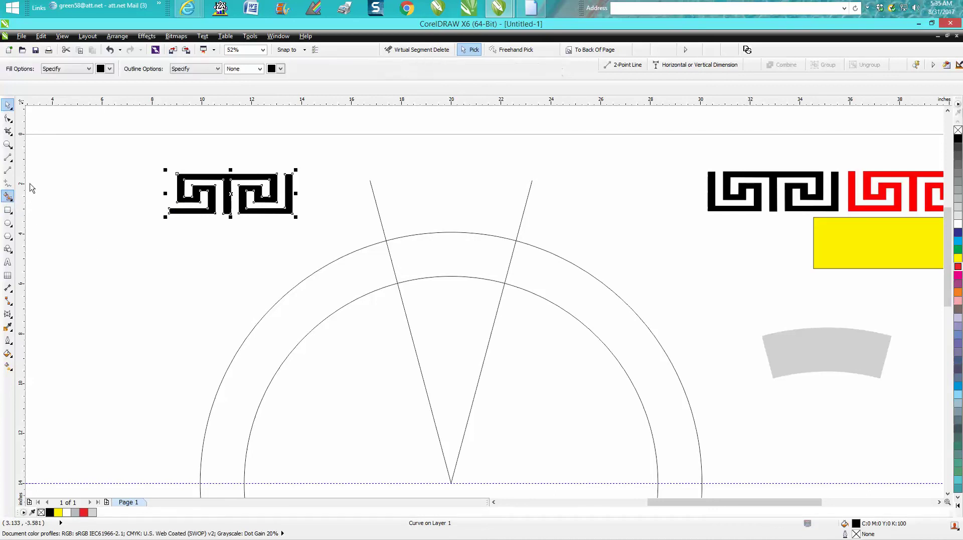
left_click(110, 69)
left_click(120, 88)
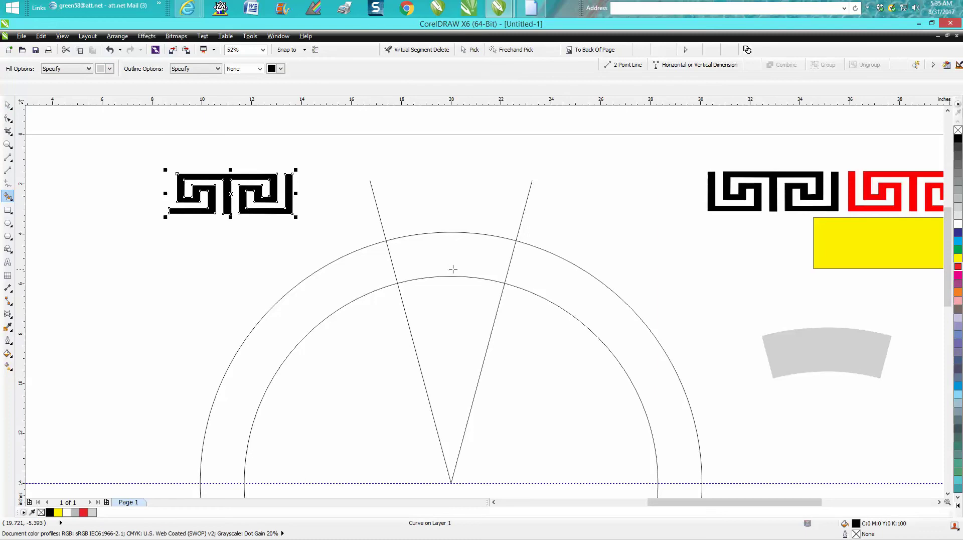
left_click(461, 262)
Step: Drag the new grey arc piece left, beneath the Greek key tile
left_click(7, 105)
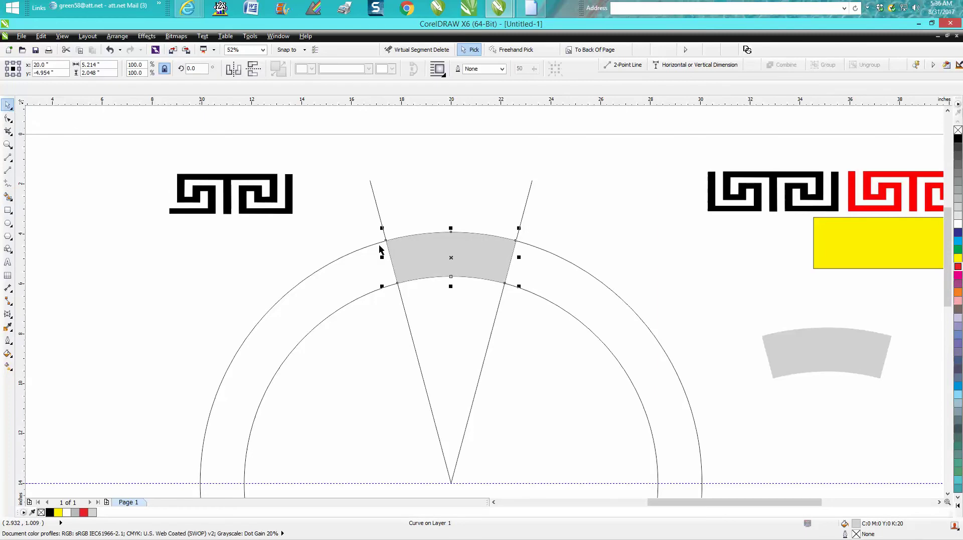
left_click_drag(449, 259, 195, 256)
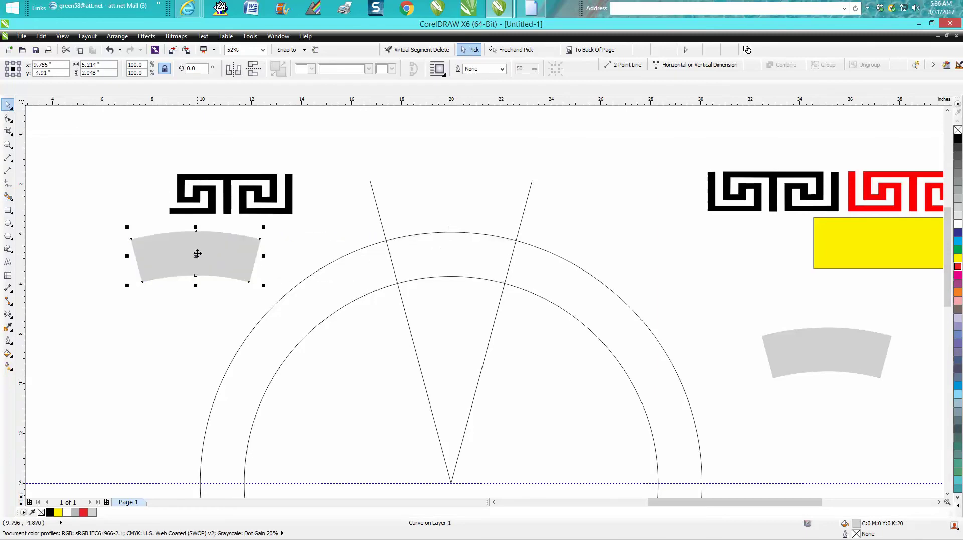
left_click(212, 210)
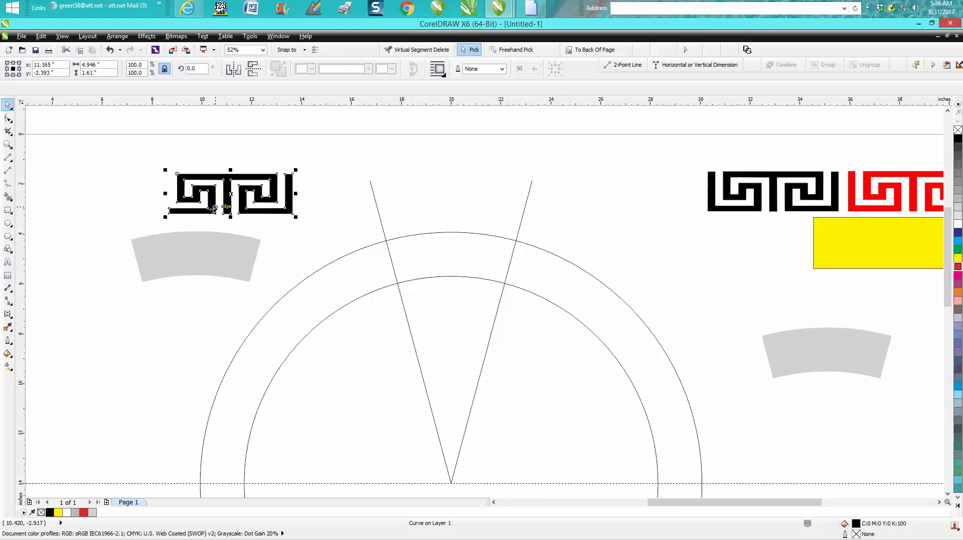
Step: Apply an envelope to the Greek key tile created from the grey arc's outline
left_click(146, 36)
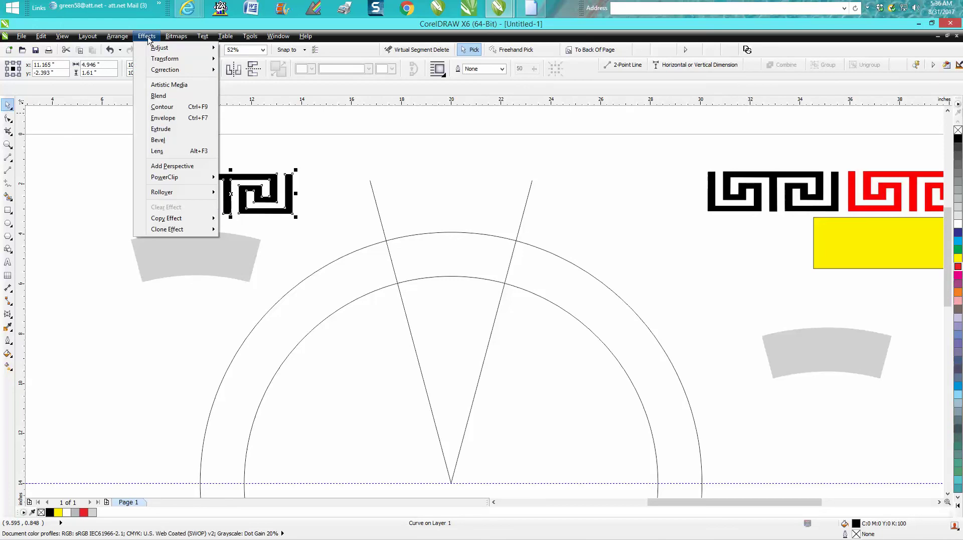
left_click(160, 120)
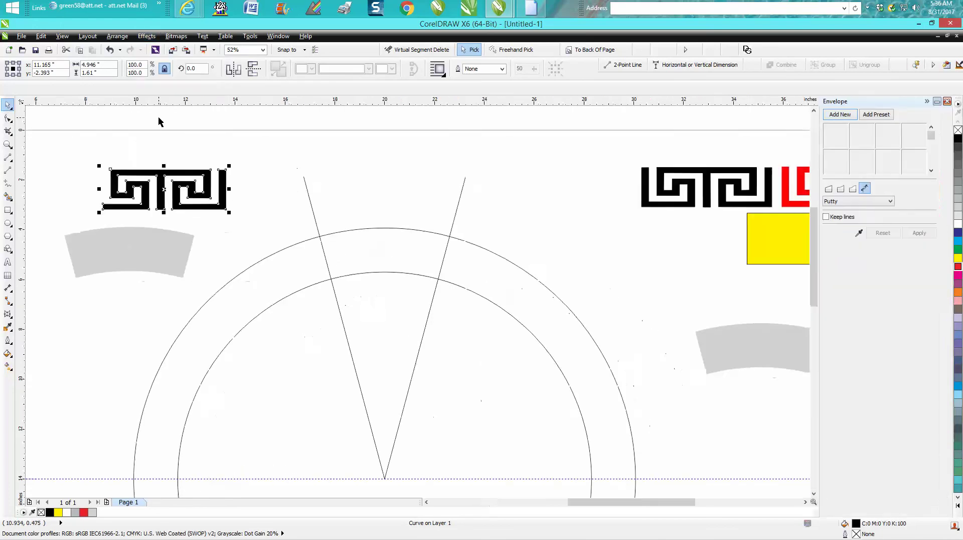
left_click(837, 116)
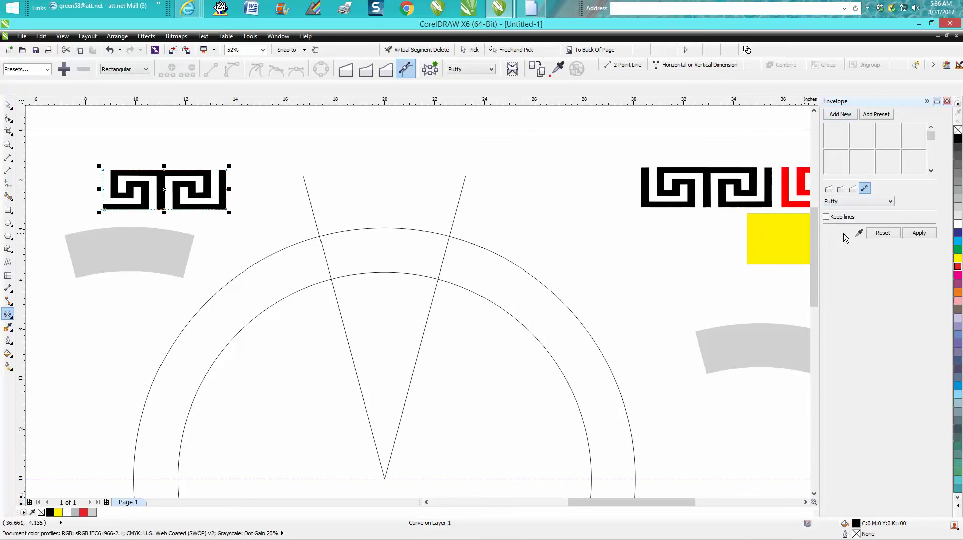
left_click(859, 234)
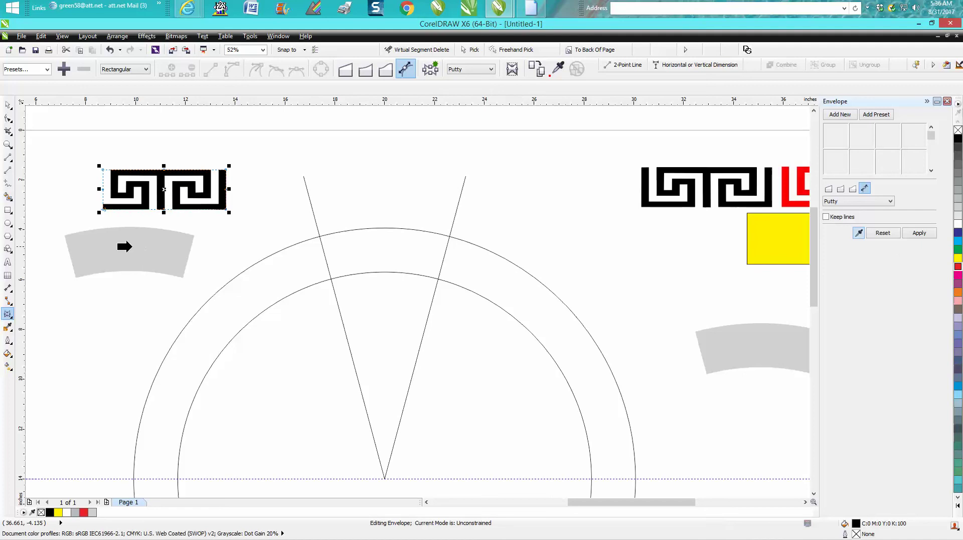
left_click(100, 247)
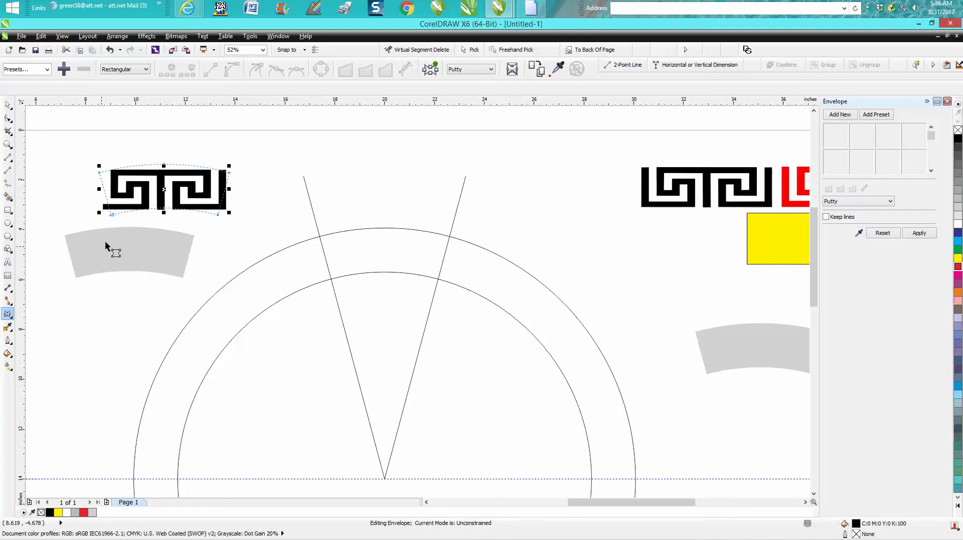
left_click(919, 234)
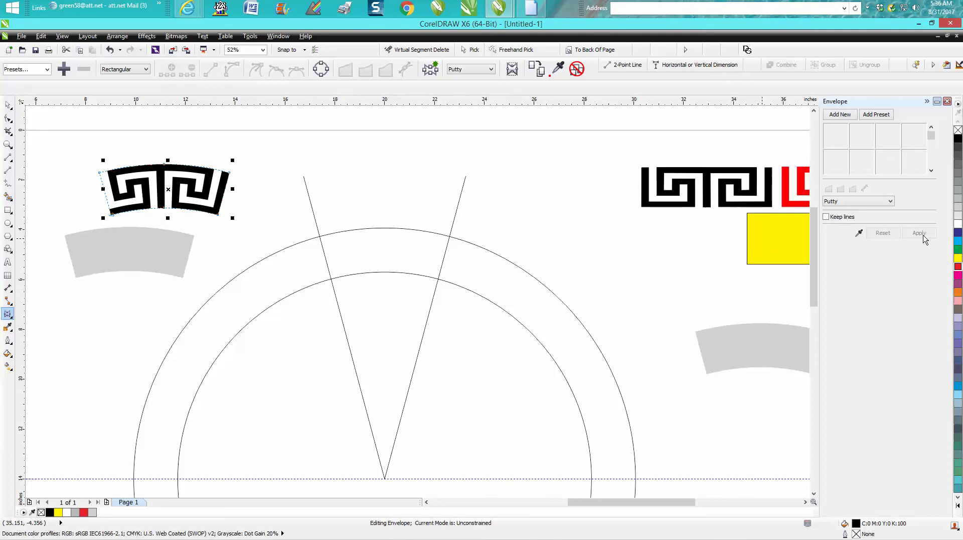
Step: Centre the curved tile, then drag it up to the top of the ring
key("p")
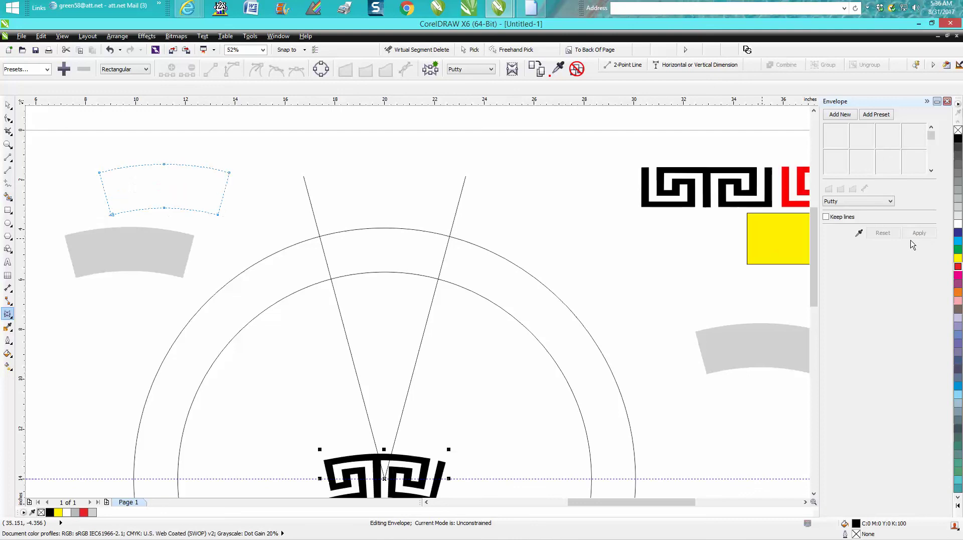
left_click(9, 108)
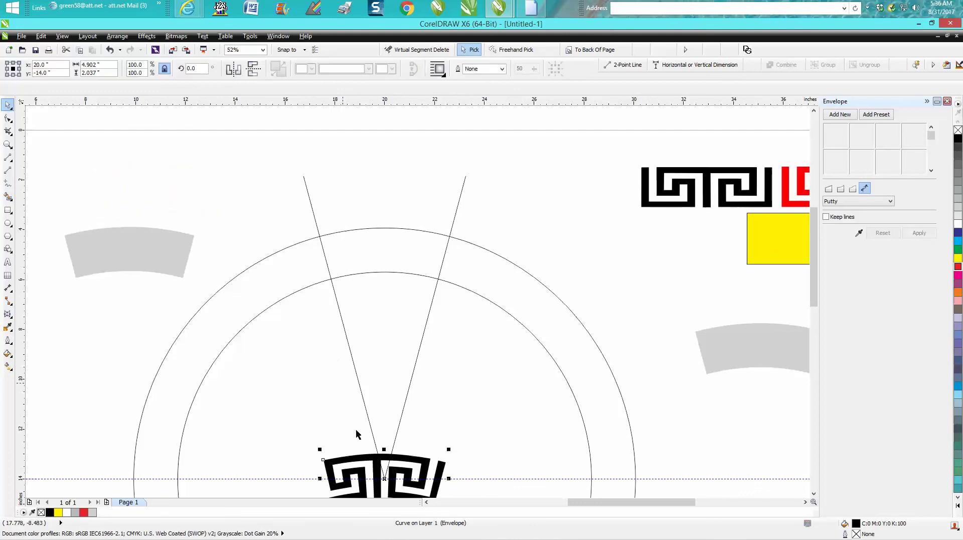
left_click_drag(384, 479, 391, 253)
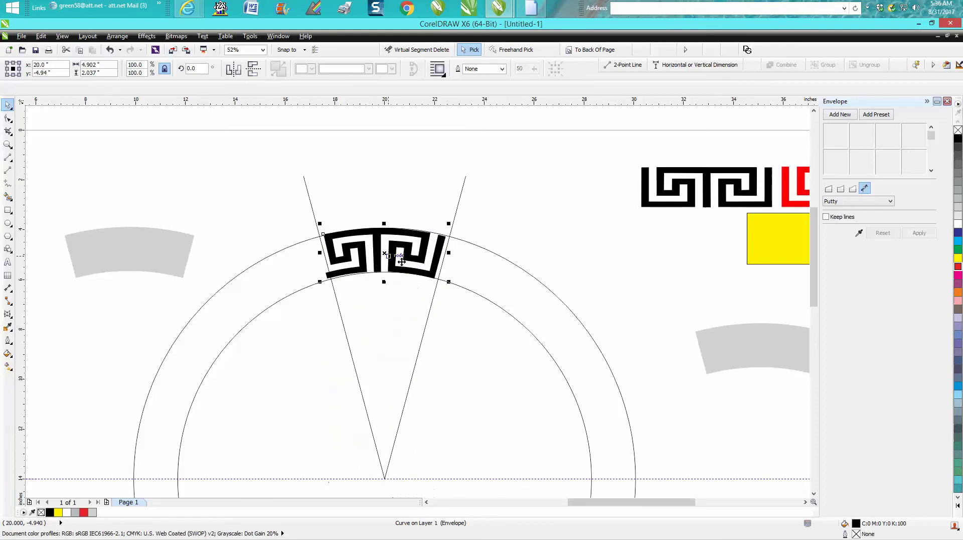
Step: Zoom in on the ring top and nudge the tile to fit between the radial lines
left_click(7, 146)
left_click_drag(274, 202, 557, 346)
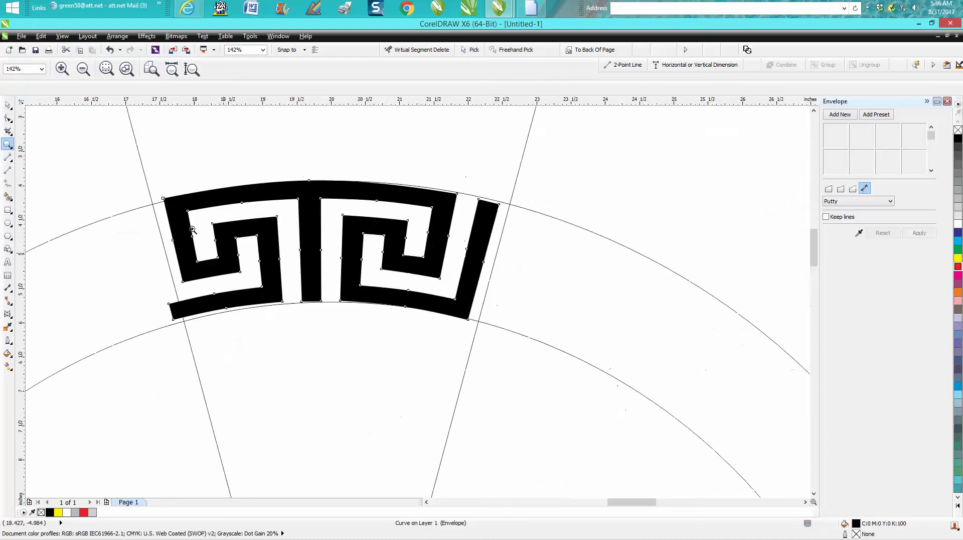
left_click(8, 104)
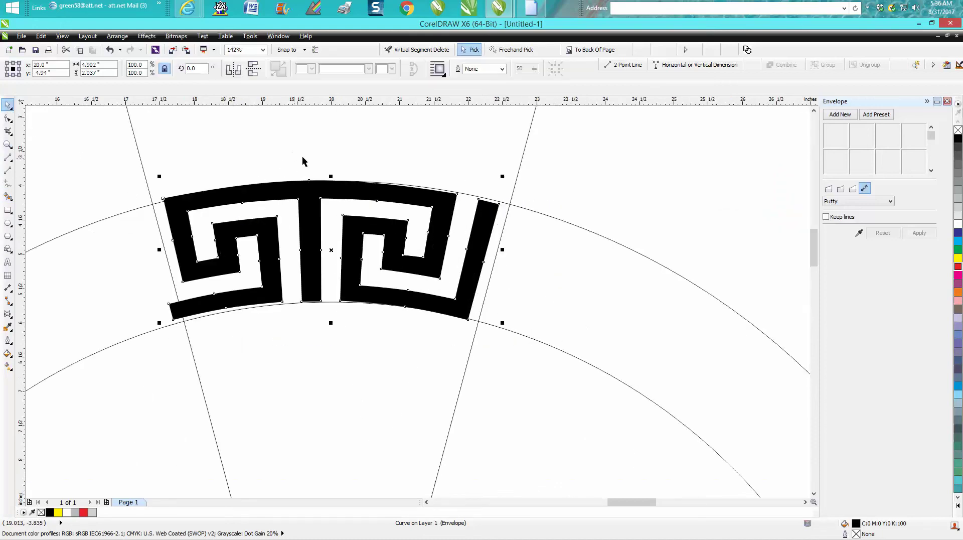
left_click(458, 169)
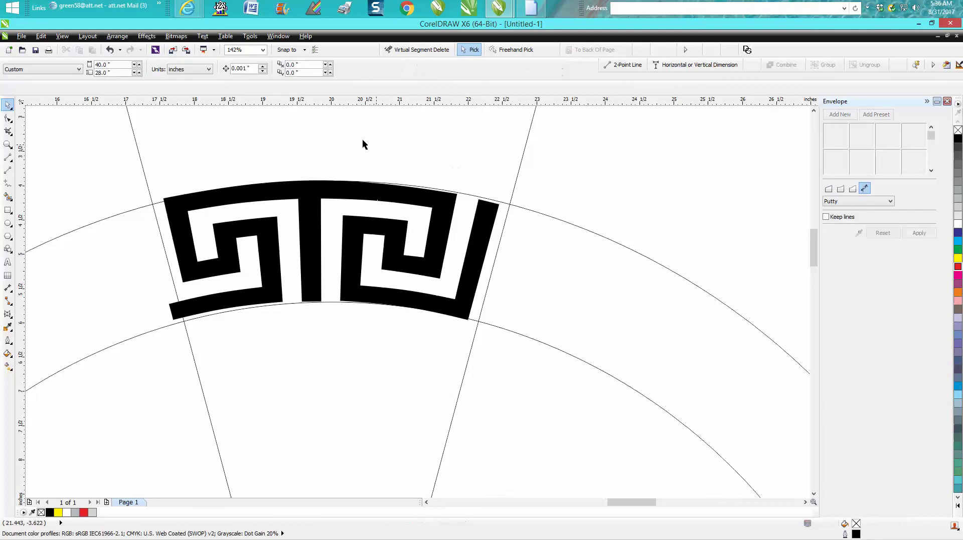
left_click(333, 191)
left_click_drag(333, 192, 333, 191)
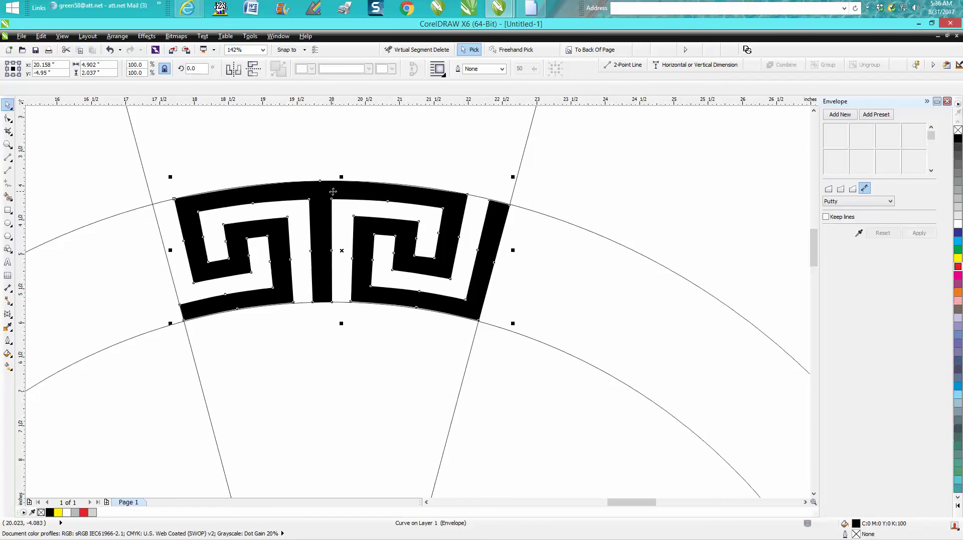
scroll(406, 154, "down", 2)
Step: Delete the right radial guide line
left_click(470, 147)
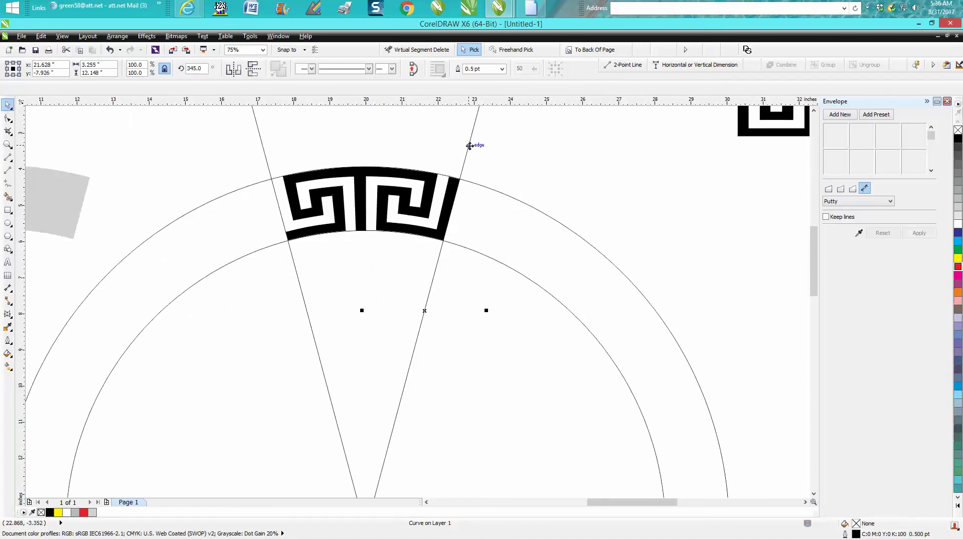
key("Delete")
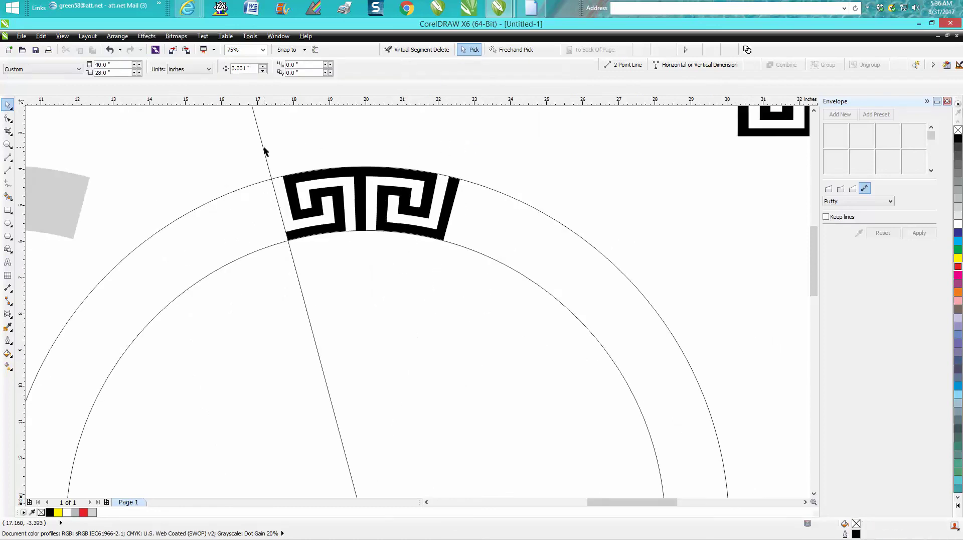
scroll(285, 139, "down", 4)
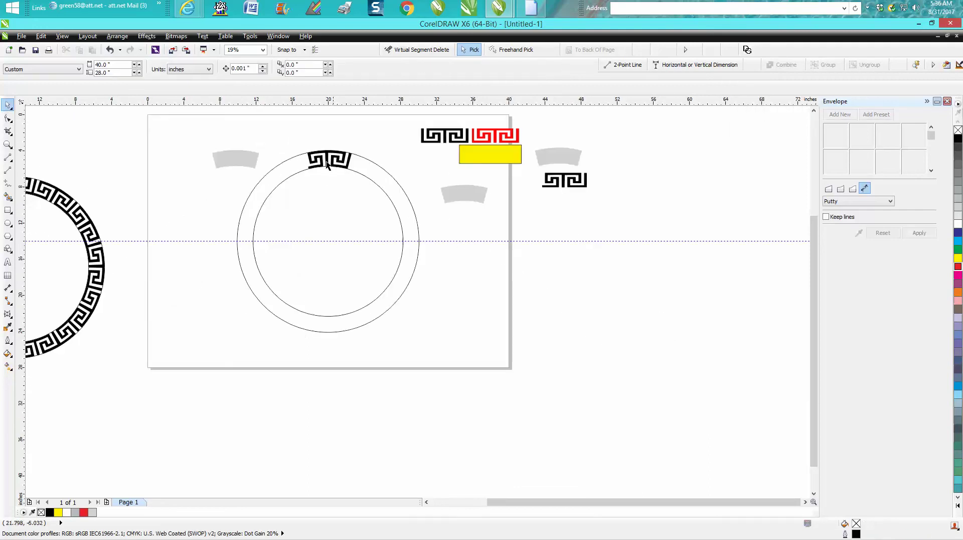
Step: Move the meander tile's rotation centre down to the circle centre
left_click(328, 162)
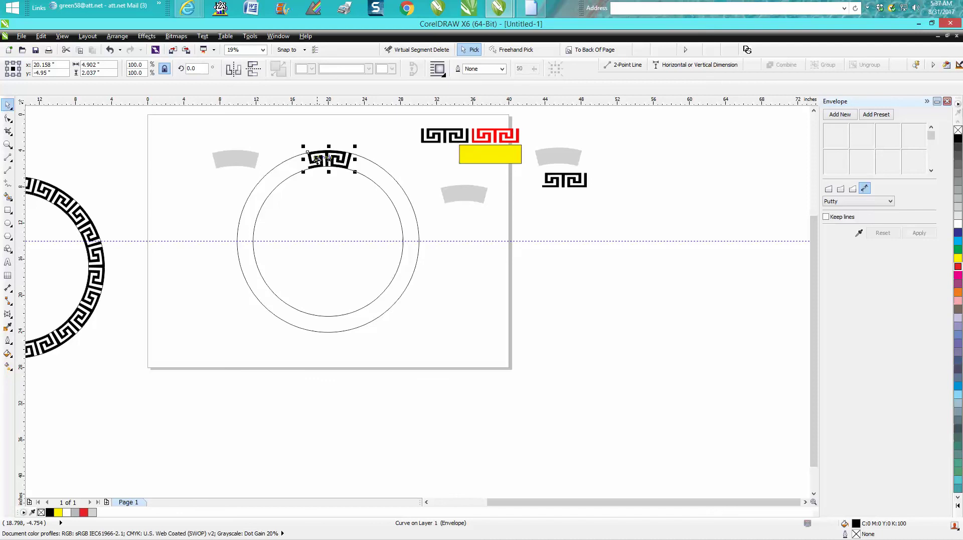
left_click(329, 160)
left_click_drag(330, 160, 327, 236)
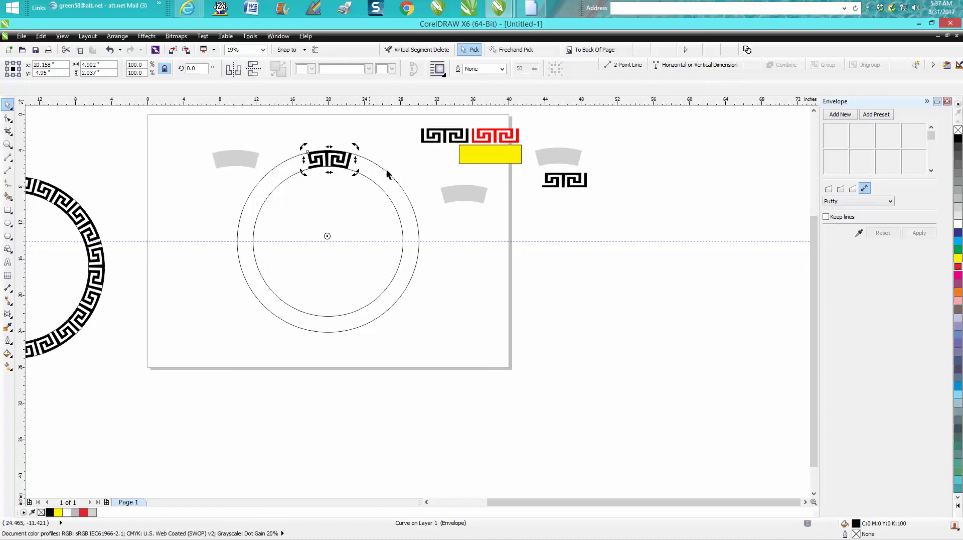
left_click(355, 155)
left_click(345, 159)
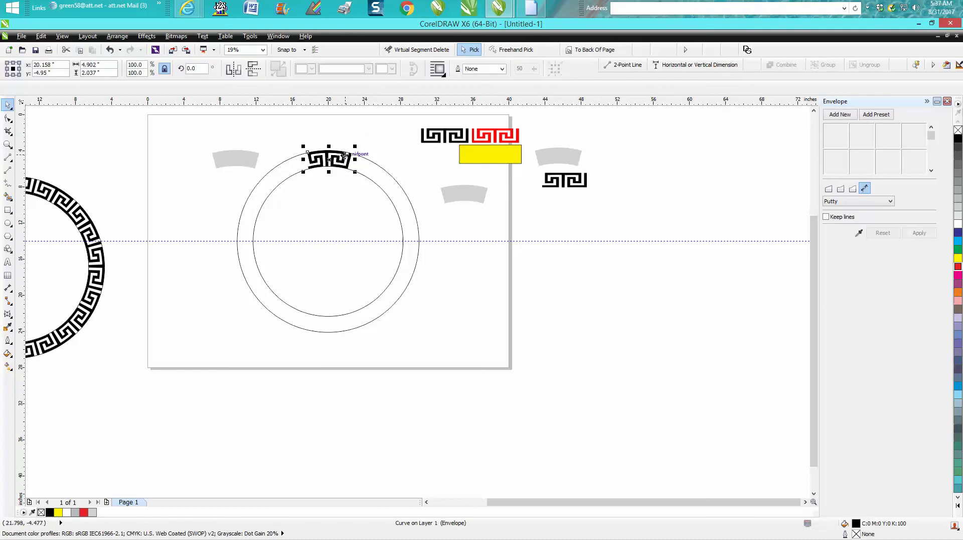
left_click(346, 156)
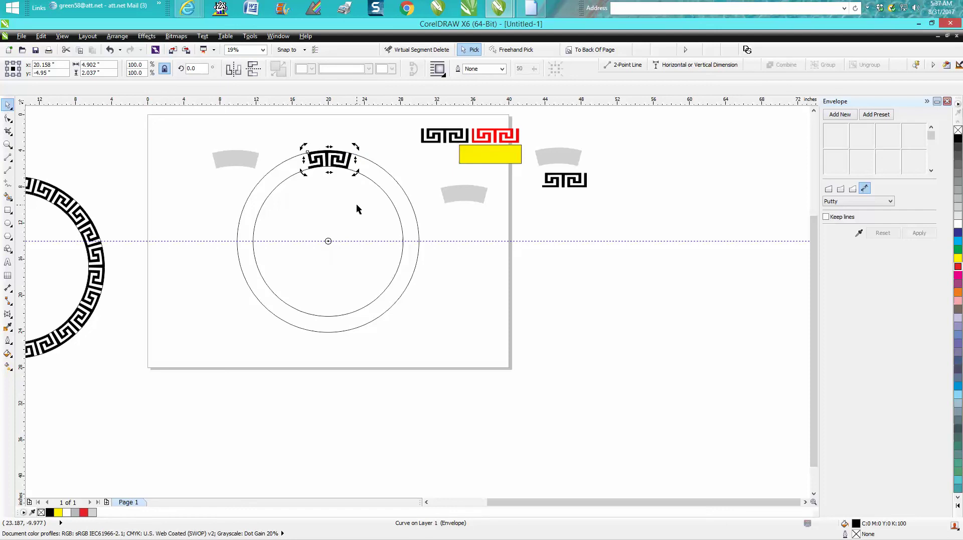
Step: Rotate copies of the tile by 30° and repeat them around the whole circle
left_click_drag(195, 68, 180, 74)
type("30")
key("Return")
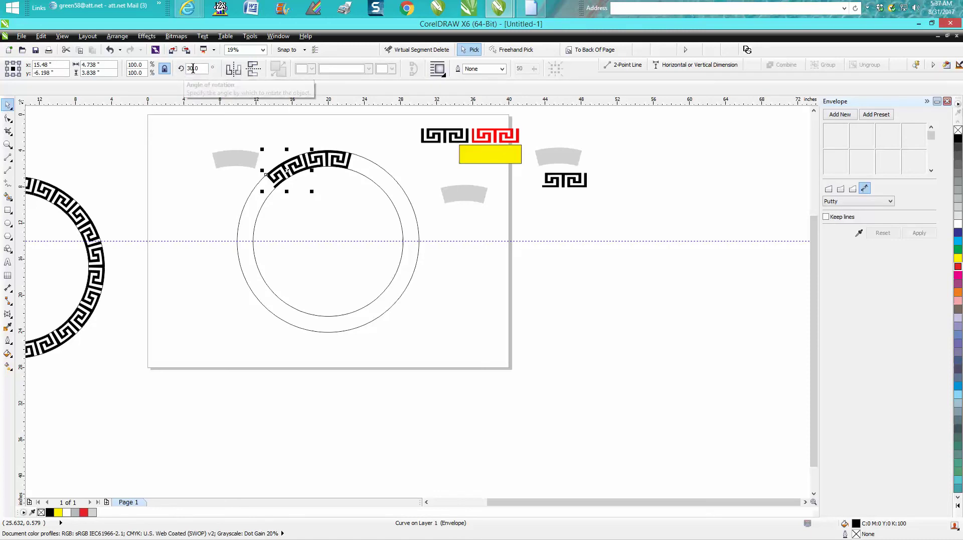
left_click_drag(192, 69, 184, 74)
type("50")
key("Return")
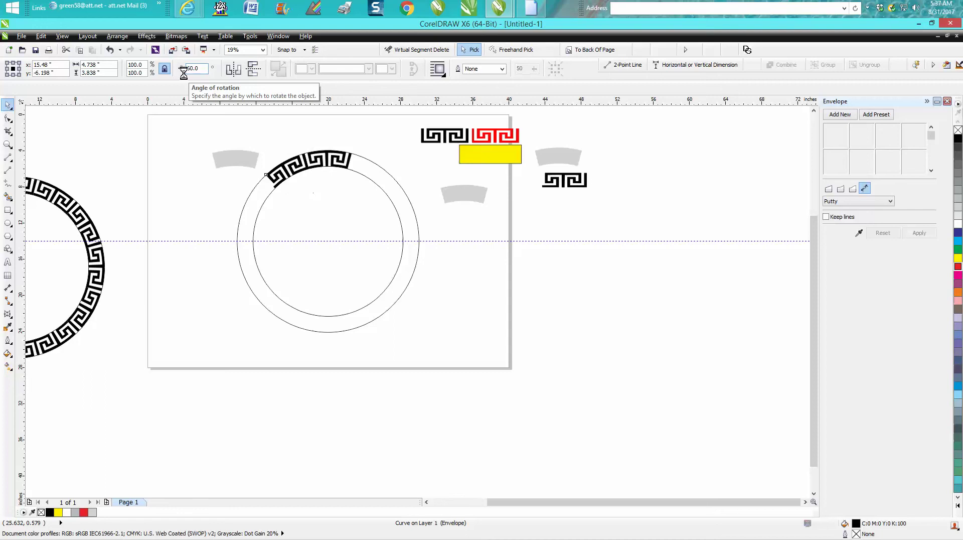
key("ctrl+r")
key("ctrl+r")
key("ctrl+r")
key("ctrl+r")
key("ctrl+r")
key("ctrl+r")
key("ctrl+r")
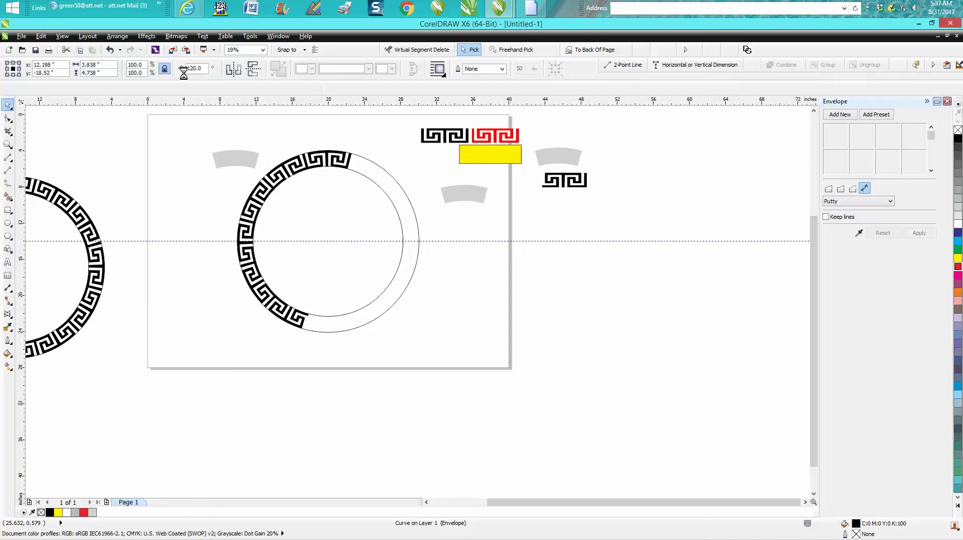
key("ctrl+r")
key("ctrl+r")
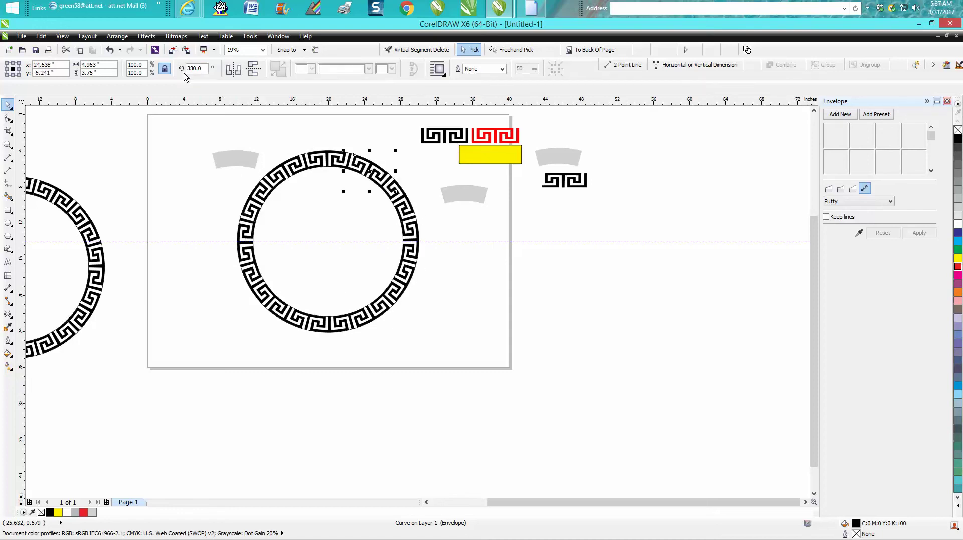
Step: Zoom in on the ring top and delete both construction circles
left_click(7, 144)
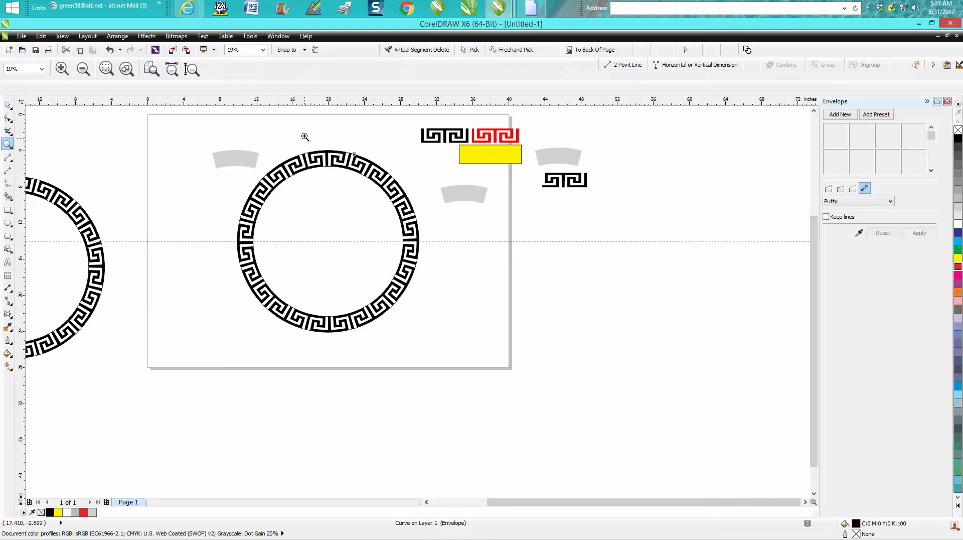
left_click_drag(305, 136, 408, 208)
key("space")
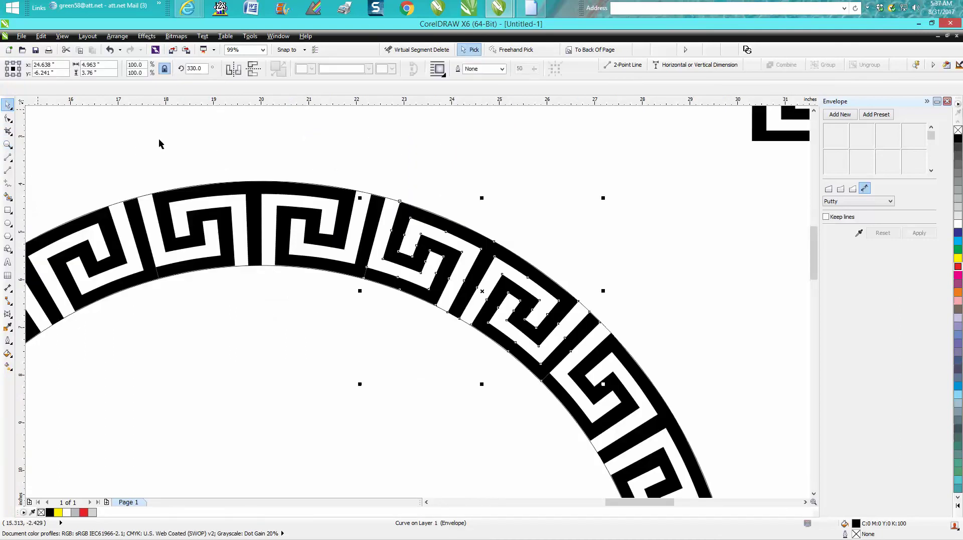
left_click(369, 196)
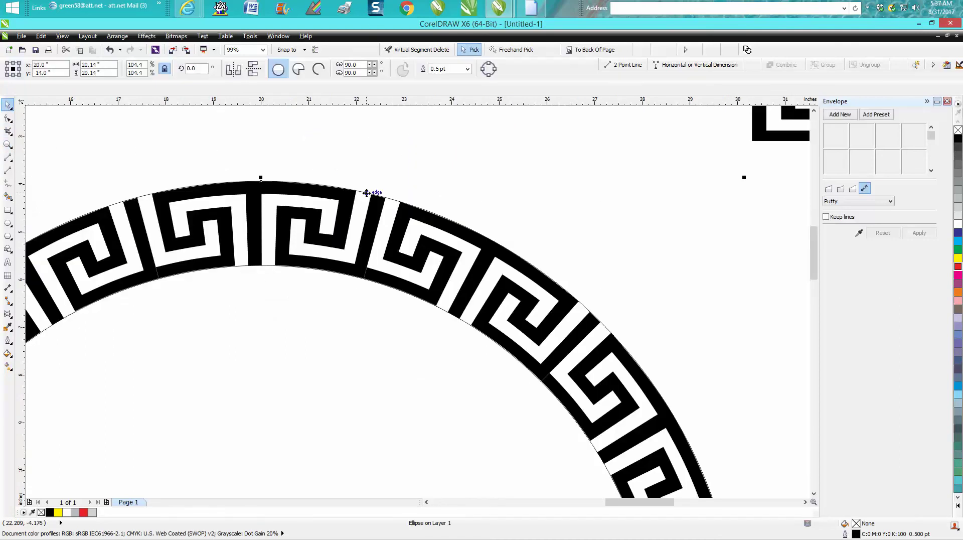
key("Delete")
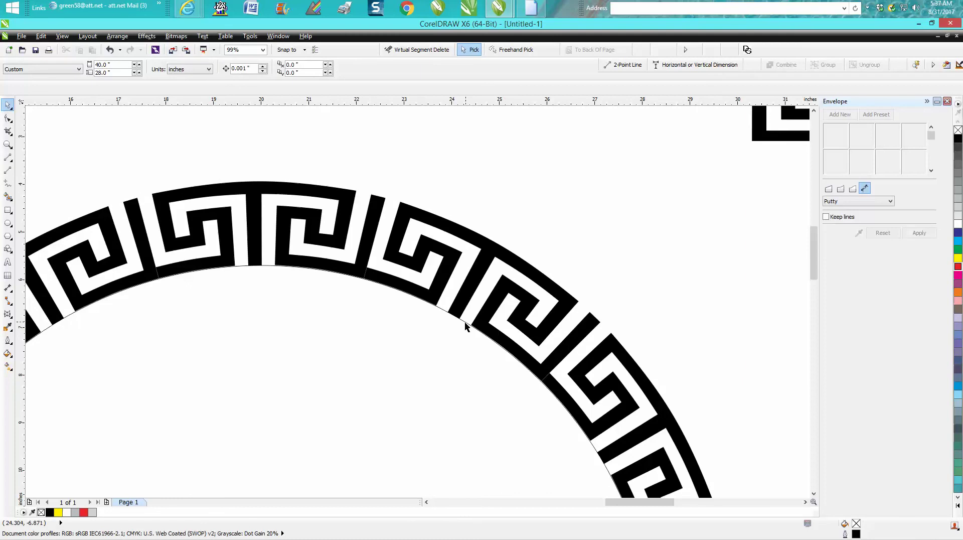
left_click(465, 324)
key("Delete")
Step: Stack the left grey arc beside the other, then select the 12 ring tiles and zoom in to inspect
scroll(448, 292, "down", 3)
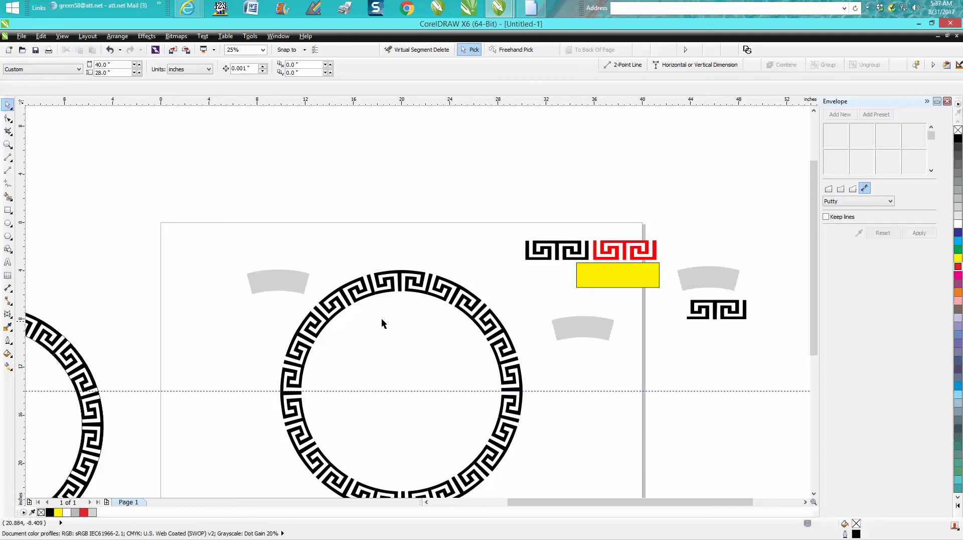
left_click_drag(287, 280, 595, 356)
scroll(529, 353, "down", 1)
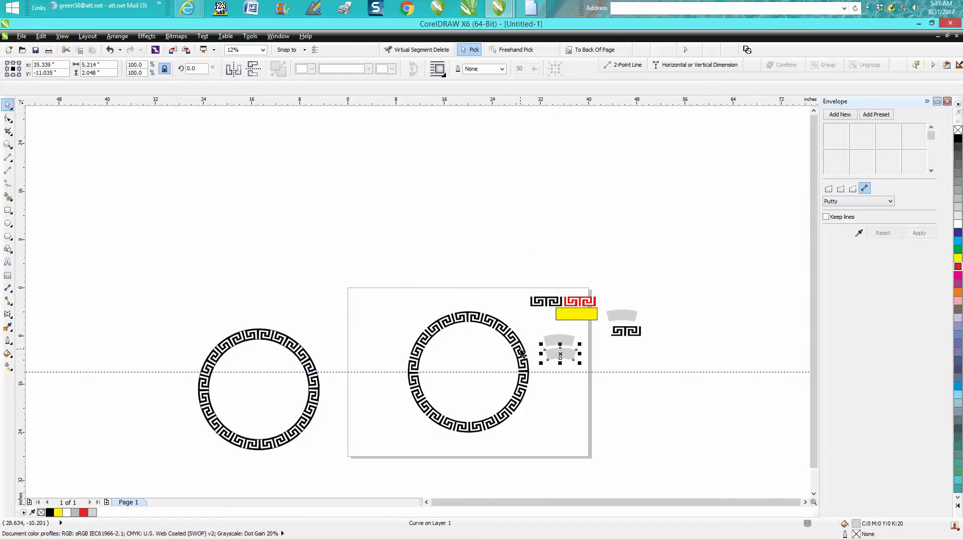
left_click_drag(396, 297, 541, 448)
left_click(8, 144)
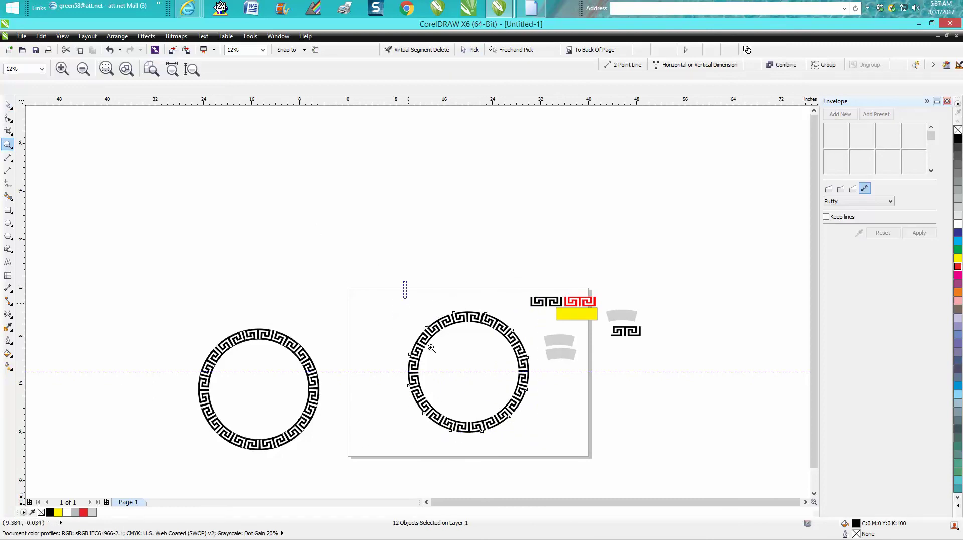
left_click_drag(404, 281, 539, 419)
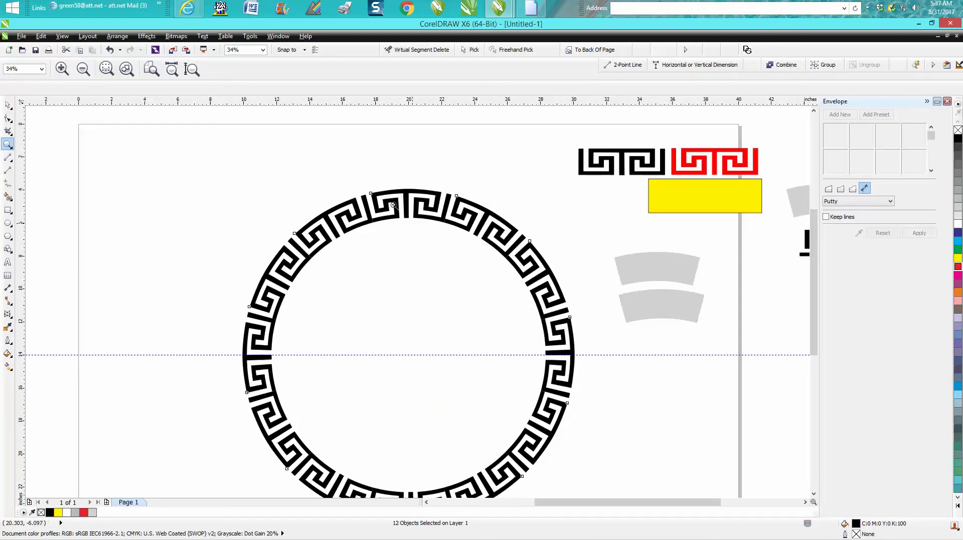
left_click_drag(351, 180, 466, 249)
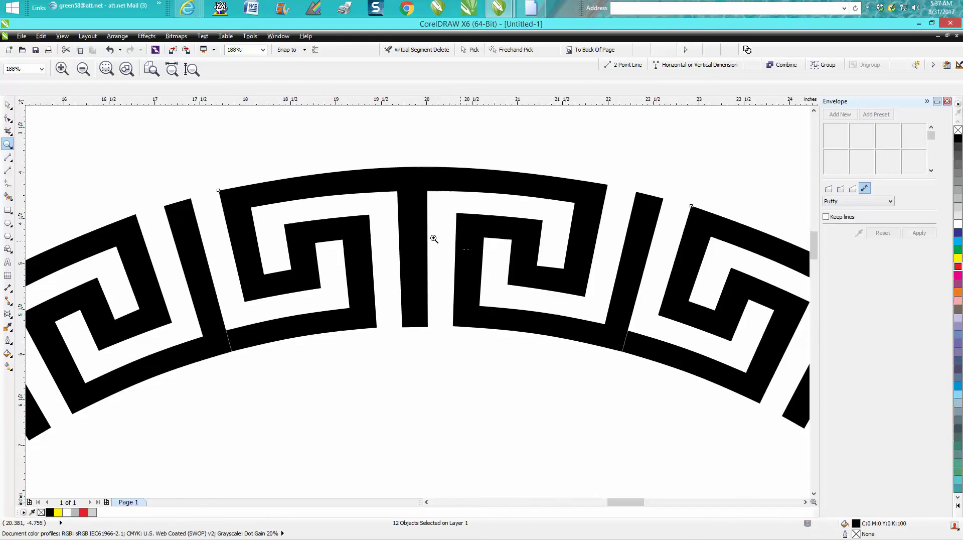